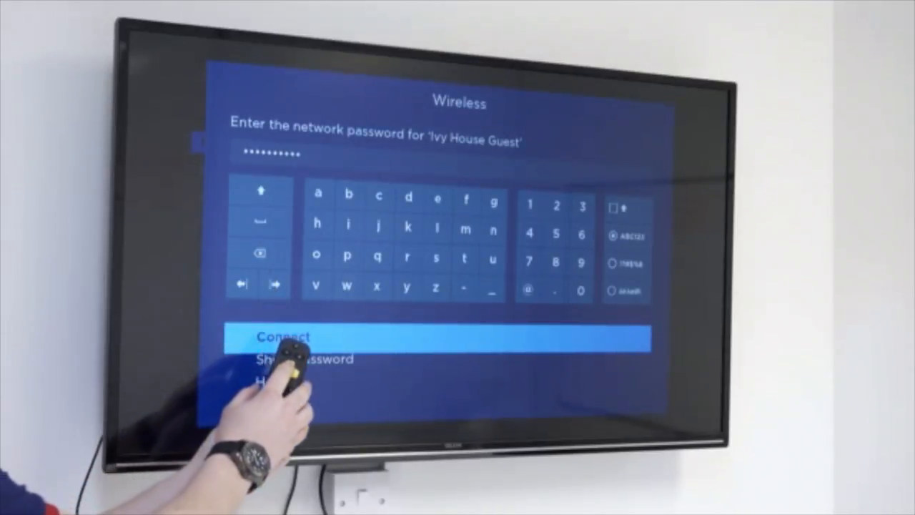
Review the entered password, then join the Ivy House Guest wireless network via Connect.
{"action": "key", "text": "Up"}
{"action": "key", "text": "Up"}
{"action": "key", "text": "Up"}
{"action": "key", "text": "Left"}
{"action": "key", "text": "Left"}
{"action": "key", "text": "Left"}
{"action": "key", "text": "Left"}
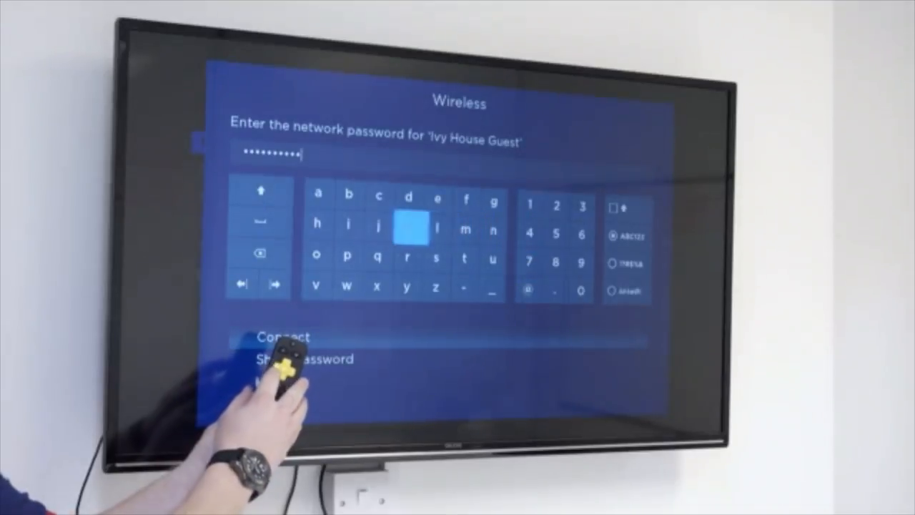
{"action": "key", "text": "Down"}
{"action": "key", "text": "Down"}
{"action": "key", "text": "Down"}
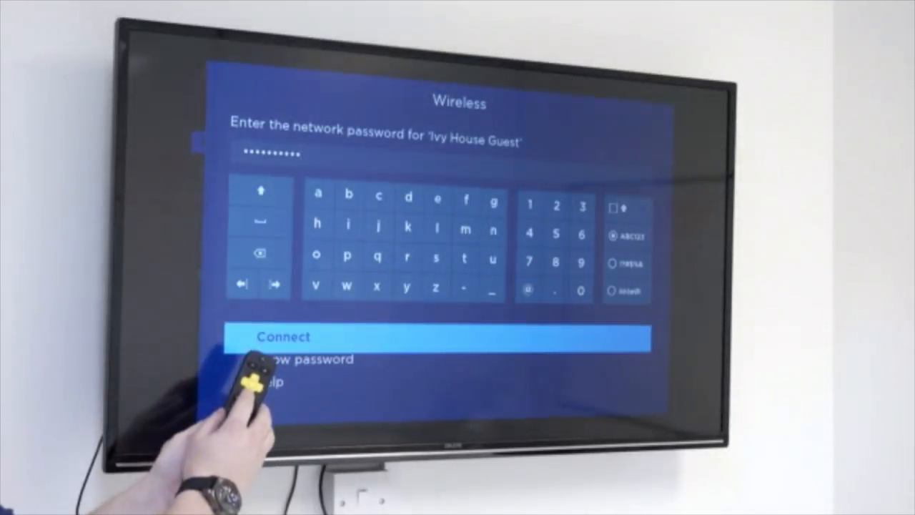
{"action": "key", "text": "Return"}
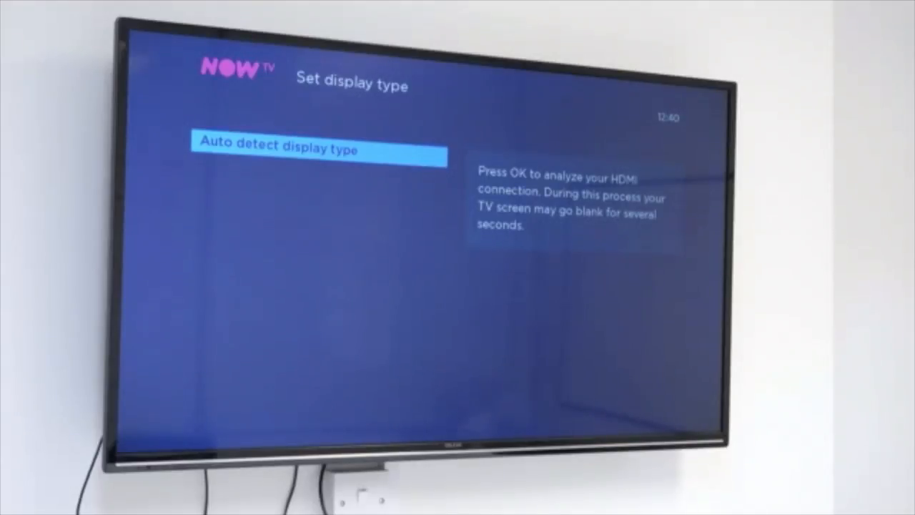
Run Auto detect display type and confirm with 'Yes, screen looks good'.
{"action": "key", "text": "Return"}
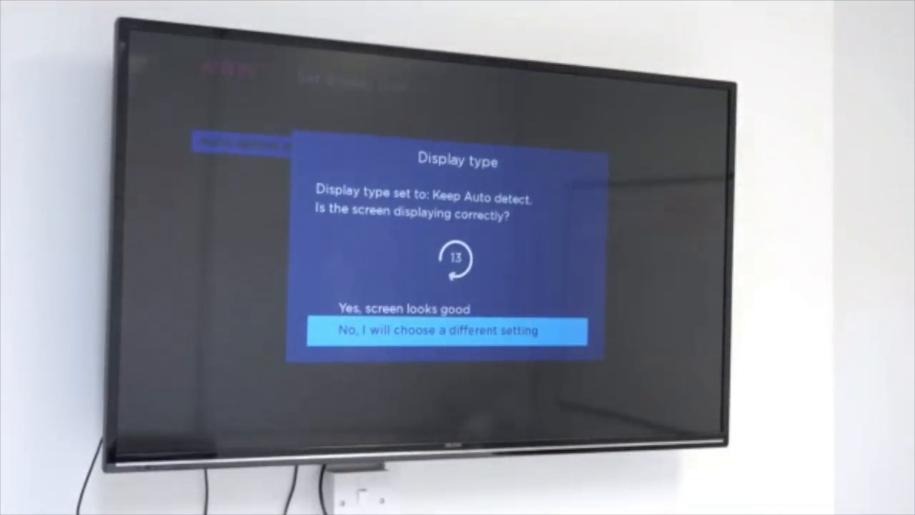
{"action": "key", "text": "Up"}
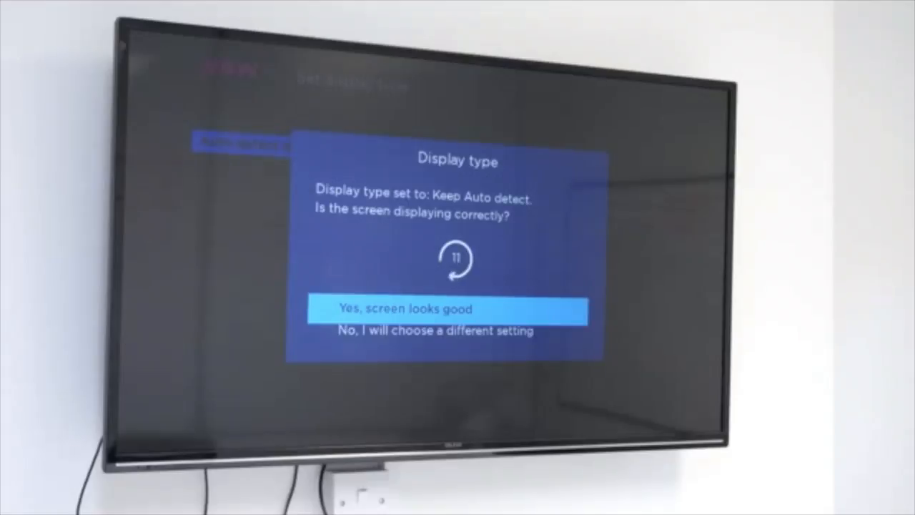
{"action": "key", "text": "Return"}
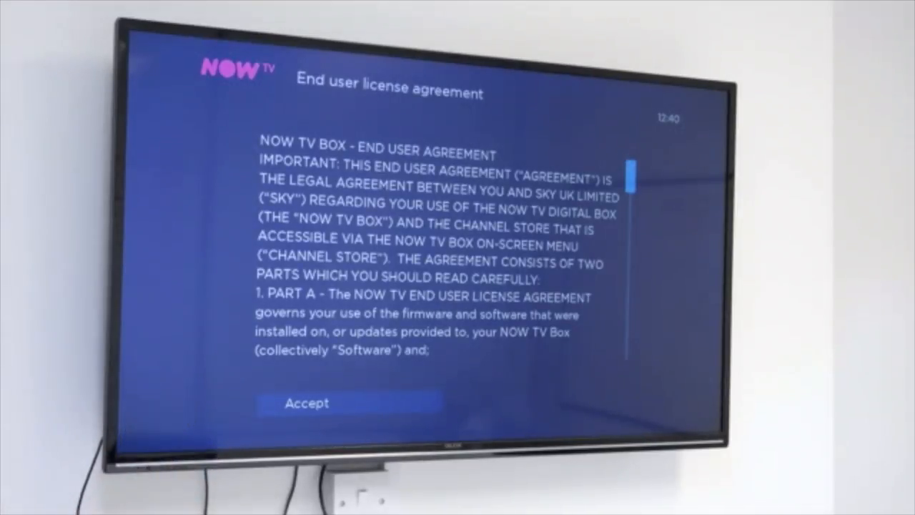
Scroll down through the license agreement's sections to its final limitation of liability clause.
{"action": "key", "text": "Down"}
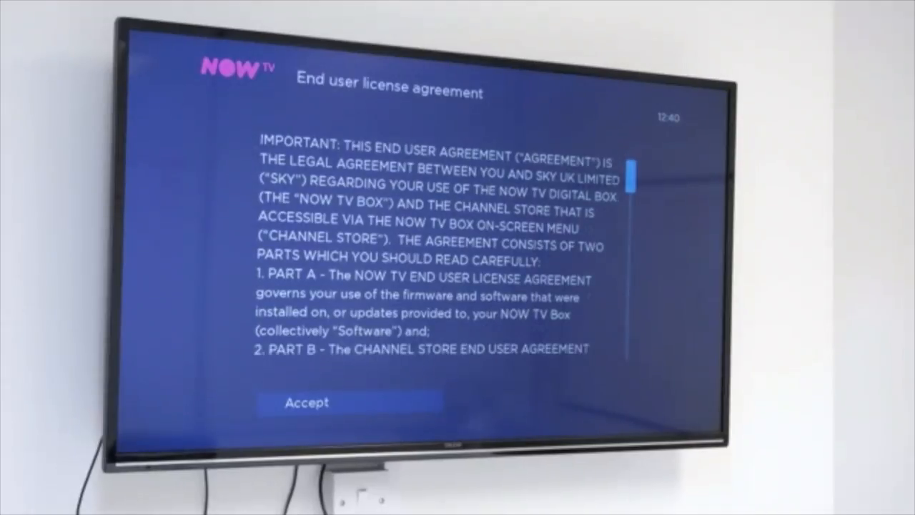
{"action": "key", "text": "Down"}
{"action": "key", "text": "Down"}
{"action": "key", "text": "Down"}
{"action": "key", "text": "Down"}
{"action": "key", "text": "Down"}
{"action": "key", "text": "Down"}
{"action": "key", "text": "Down"}
{"action": "key", "text": "Down"}
{"action": "key", "text": "Down"}
{"action": "key", "text": "Down"}
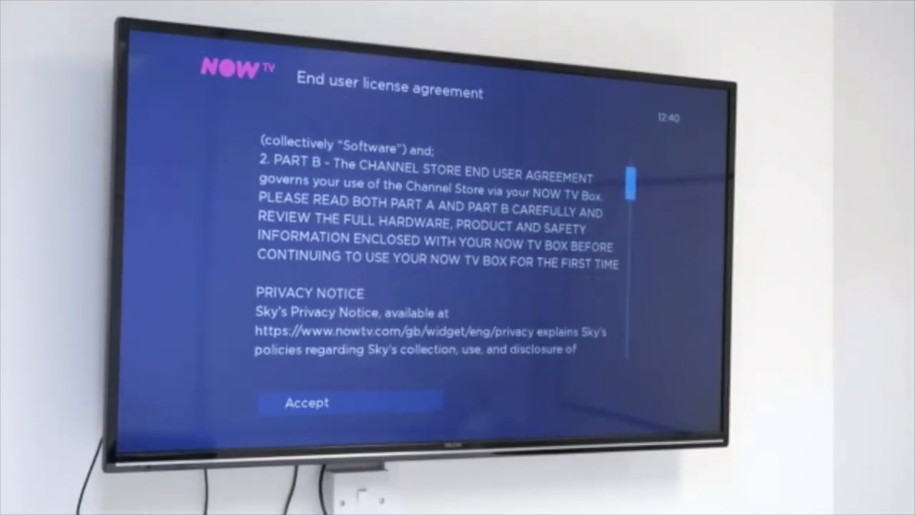
{"action": "key", "text": "Down"}
{"action": "key", "text": "Down"}
{"action": "key", "text": "Down"}
{"action": "key", "text": "Down"}
{"action": "key", "text": "Down"}
{"action": "key", "text": "Down"}
{"action": "key", "text": "Down"}
{"action": "key", "text": "Down"}
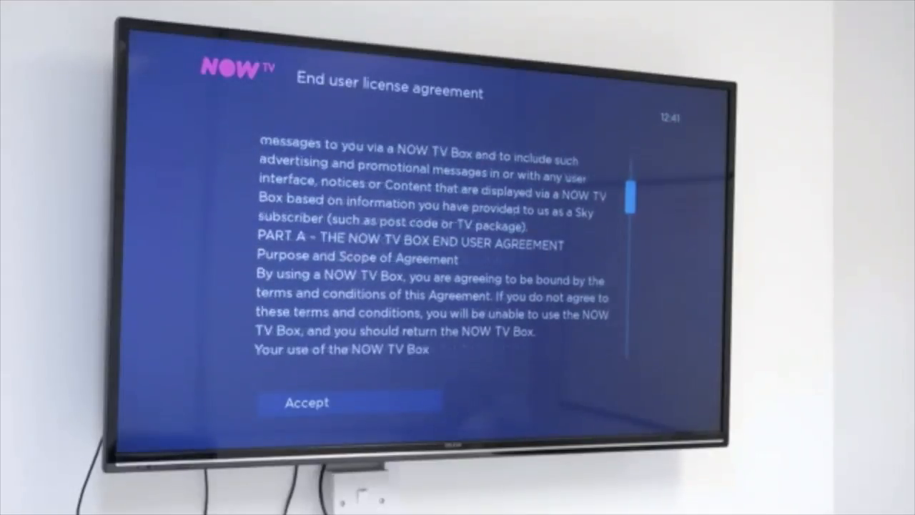
{"action": "key", "text": "Down"}
{"action": "key", "text": "Down"}
{"action": "key", "text": "Down"}
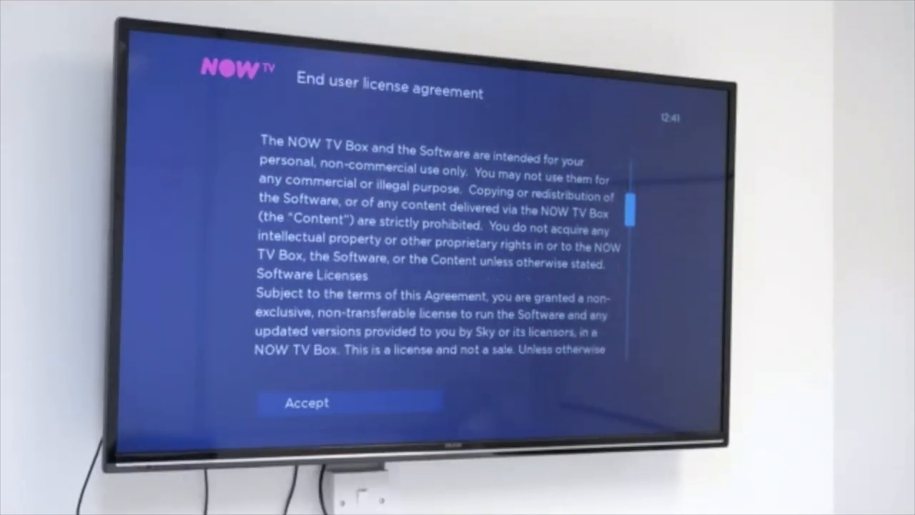
{"action": "key", "text": "Down"}
{"action": "key", "text": "Down"}
{"action": "key", "text": "Down"}
{"action": "key", "text": "Down"}
{"action": "key", "text": "Down"}
{"action": "key", "text": "Down"}
{"action": "key", "text": "Down"}
{"action": "key", "text": "Down"}
{"action": "key", "text": "Down"}
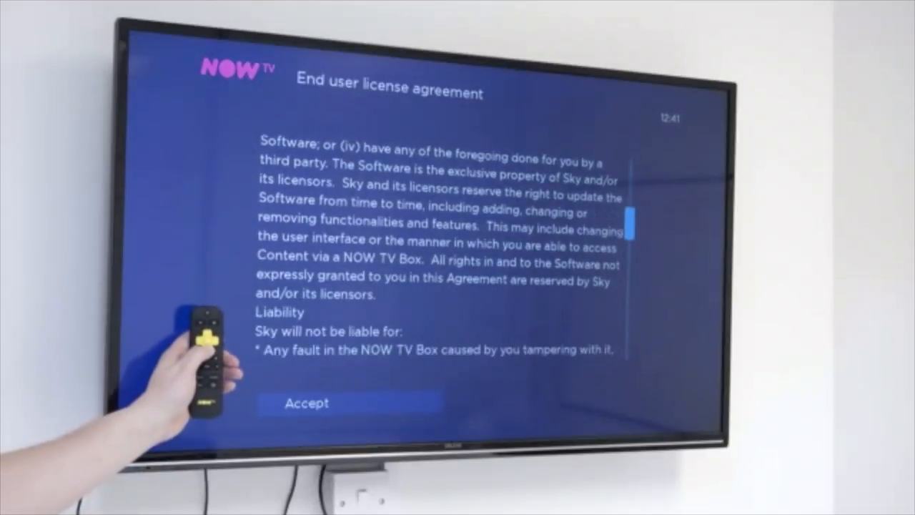
{"action": "key", "text": "Down"}
{"action": "key", "text": "Down"}
{"action": "key", "text": "Down"}
{"action": "key", "text": "Down"}
{"action": "key", "text": "Down"}
{"action": "key", "text": "Down"}
{"action": "key", "text": "Down"}
{"action": "key", "text": "Down"}
{"action": "key", "text": "Down"}
{"action": "key", "text": "Down"}
{"action": "key", "text": "Down"}
{"action": "key", "text": "Down"}
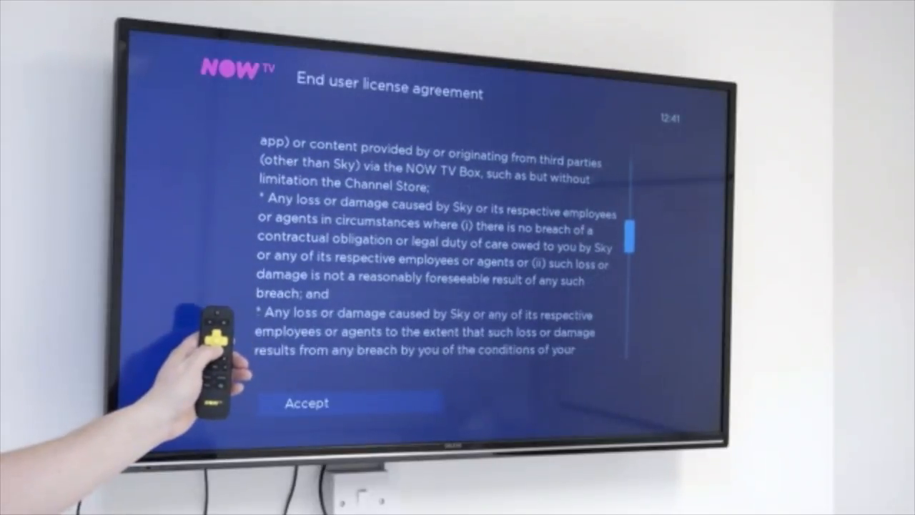
{"action": "key", "text": "Down"}
{"action": "key", "text": "Down"}
{"action": "key", "text": "Down"}
{"action": "key", "text": "Down"}
{"action": "key", "text": "Down"}
{"action": "key", "text": "Down"}
{"action": "key", "text": "Down"}
{"action": "key", "text": "Down"}
{"action": "key", "text": "Down"}
{"action": "key", "text": "Down"}
{"action": "key", "text": "Down"}
{"action": "key", "text": "Down"}
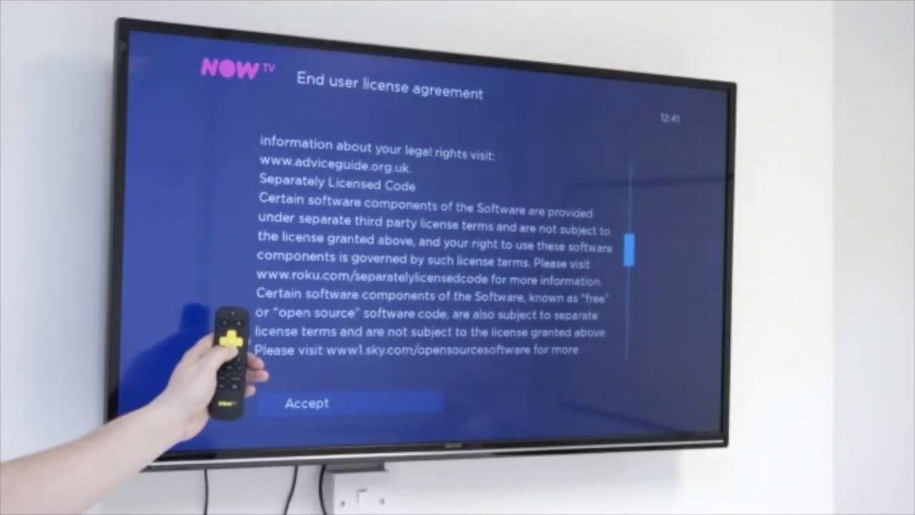
{"action": "key", "text": "Down"}
{"action": "key", "text": "Down"}
{"action": "key", "text": "Down"}
{"action": "key", "text": "Down"}
{"action": "key", "text": "Down"}
{"action": "key", "text": "Down"}
{"action": "key", "text": "Down"}
{"action": "key", "text": "Down"}
{"action": "key", "text": "Down"}
{"action": "key", "text": "Down"}
{"action": "key", "text": "Down"}
{"action": "key", "text": "Down"}
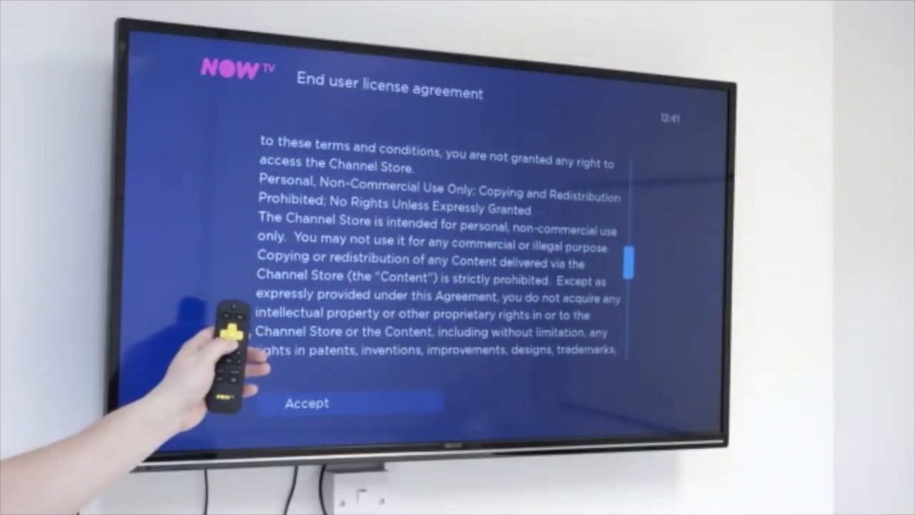
{"action": "key", "text": "Down"}
{"action": "key", "text": "Down"}
{"action": "key", "text": "Down"}
{"action": "key", "text": "Down"}
{"action": "key", "text": "Down"}
{"action": "key", "text": "Down"}
{"action": "key", "text": "Down"}
{"action": "key", "text": "Down"}
{"action": "key", "text": "Down"}
{"action": "key", "text": "Down"}
{"action": "key", "text": "Down"}
{"action": "key", "text": "Down"}
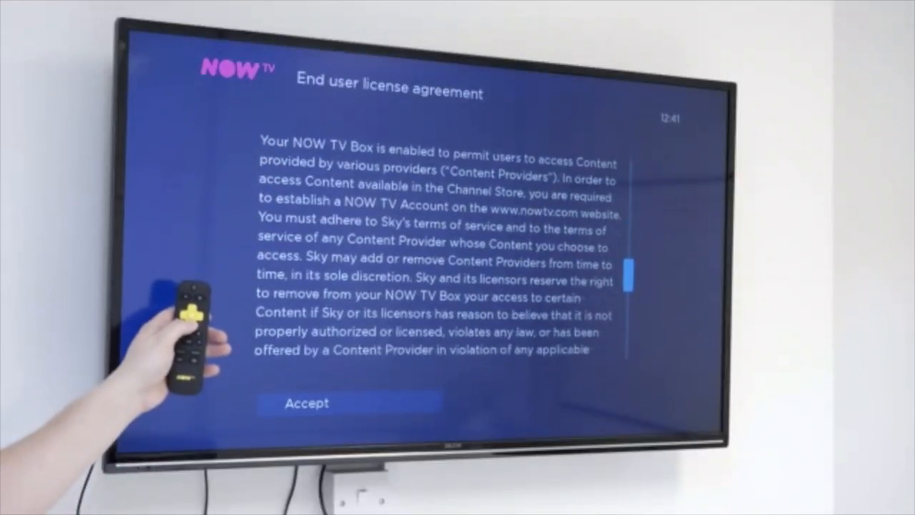
{"action": "key", "text": "Down"}
{"action": "key", "text": "Down"}
{"action": "key", "text": "Down"}
{"action": "key", "text": "Down"}
{"action": "key", "text": "Down"}
{"action": "key", "text": "Down"}
{"action": "key", "text": "Down"}
{"action": "key", "text": "Down"}
{"action": "key", "text": "Down"}
{"action": "key", "text": "Down"}
{"action": "key", "text": "Down"}
{"action": "key", "text": "Down"}
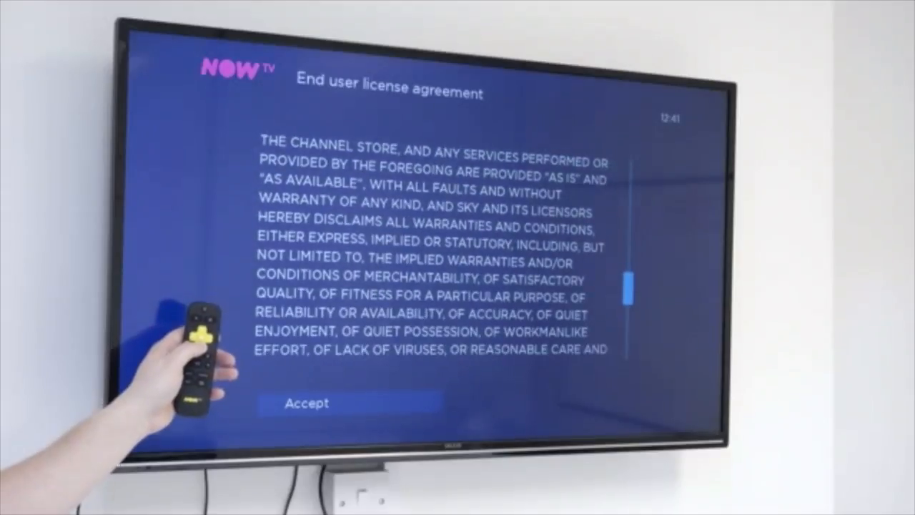
{"action": "key", "text": "Down"}
{"action": "key", "text": "Down"}
{"action": "key", "text": "Down"}
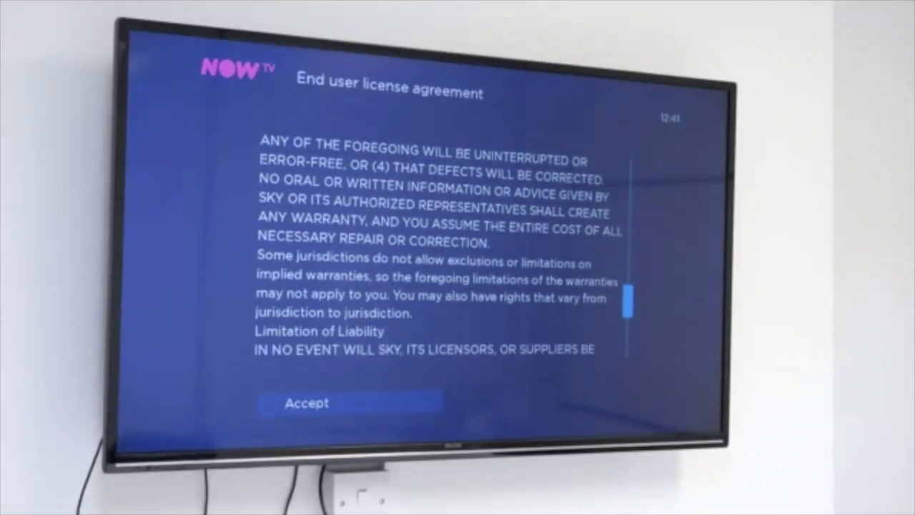
{"action": "key", "text": "Down"}
{"action": "key", "text": "Down"}
{"action": "key", "text": "Down"}
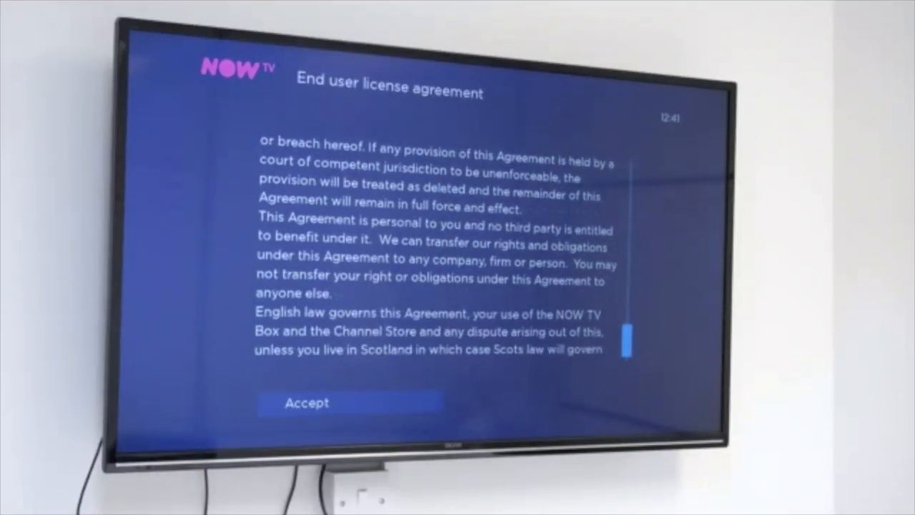
{"action": "key", "text": "Down"}
{"action": "key", "text": "Down"}
Accept the end user license agreement so the stick begins registering and downloading.
{"action": "key", "text": "Return"}
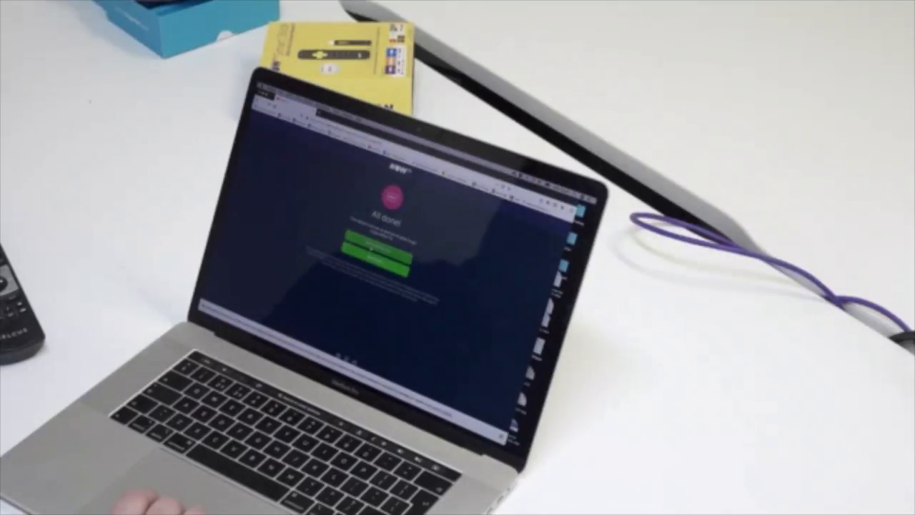
On Passes & vouchers, view a pass's offer details and confirm the offer with the green button.
{"action": "left_click", "coordinate": [377, 243]}
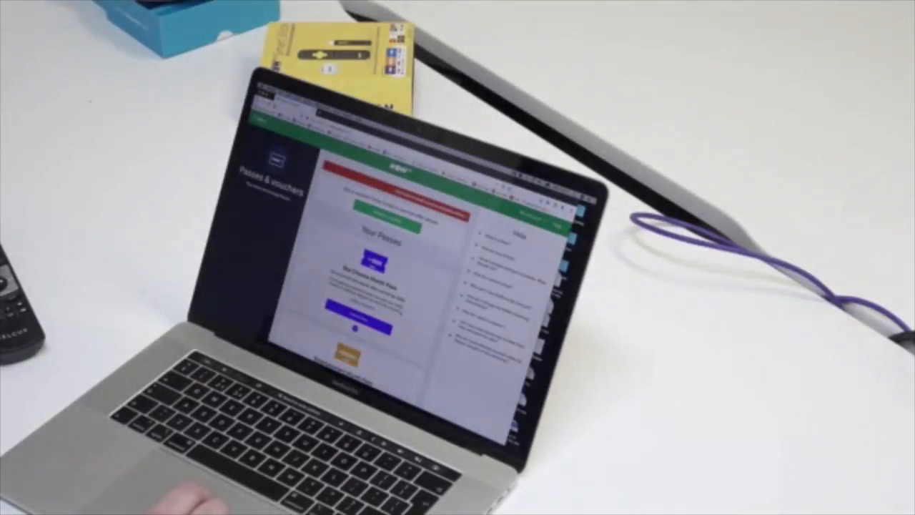
{"action": "scroll", "coordinate": [372, 271], "scroll_direction": "down", "scroll_amount": 1}
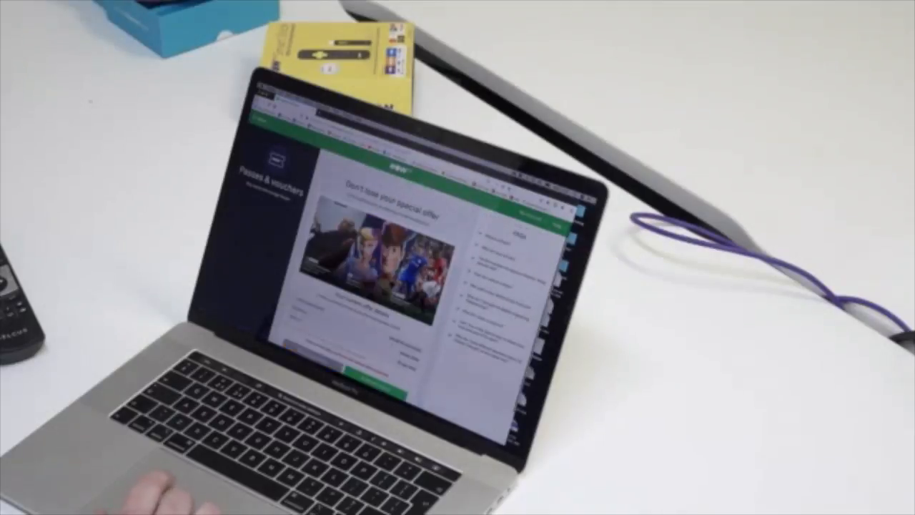
{"action": "scroll", "coordinate": [383, 245], "scroll_direction": "down", "scroll_amount": 2}
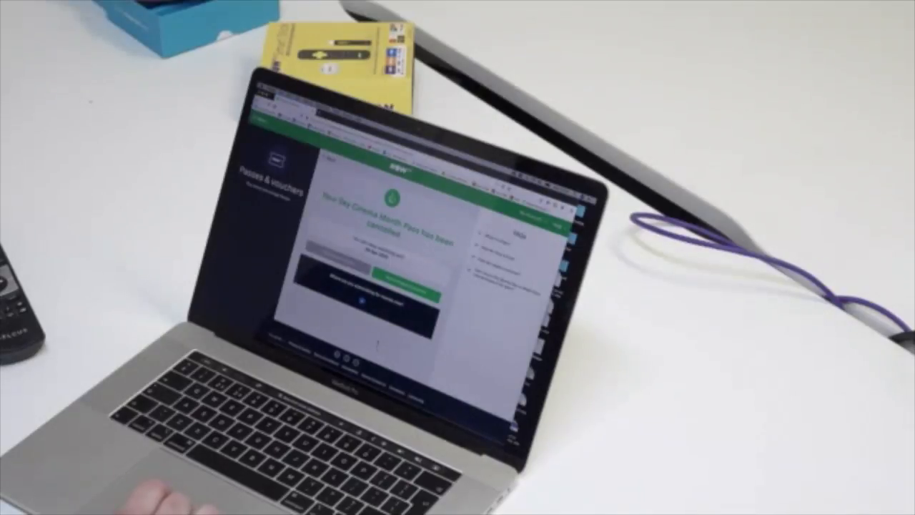
{"action": "left_click", "coordinate": [406, 283]}
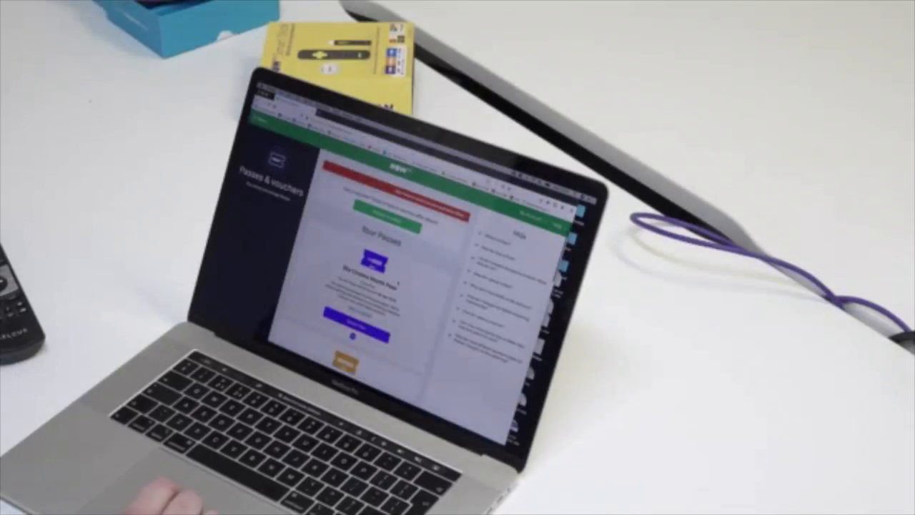
{"action": "scroll", "coordinate": [385, 272], "scroll_direction": "down", "scroll_amount": 3}
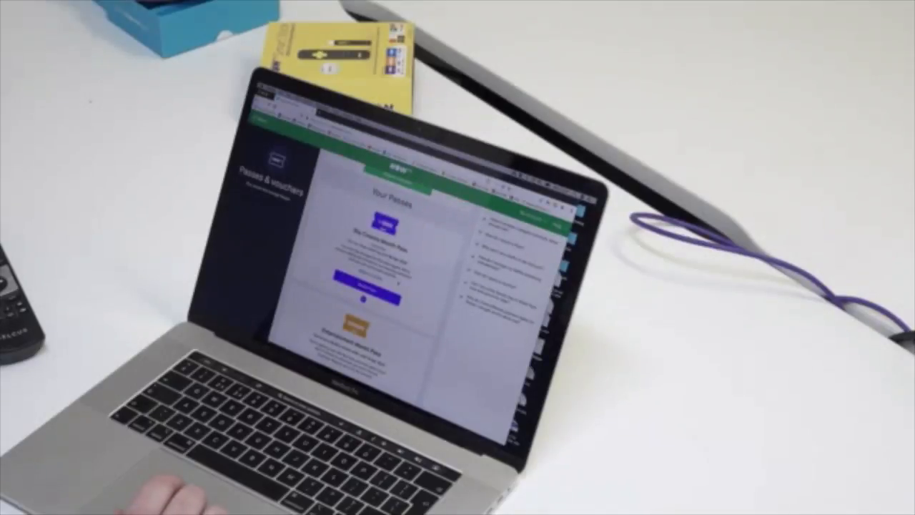
{"action": "scroll", "coordinate": [386, 272], "scroll_direction": "up", "scroll_amount": 3}
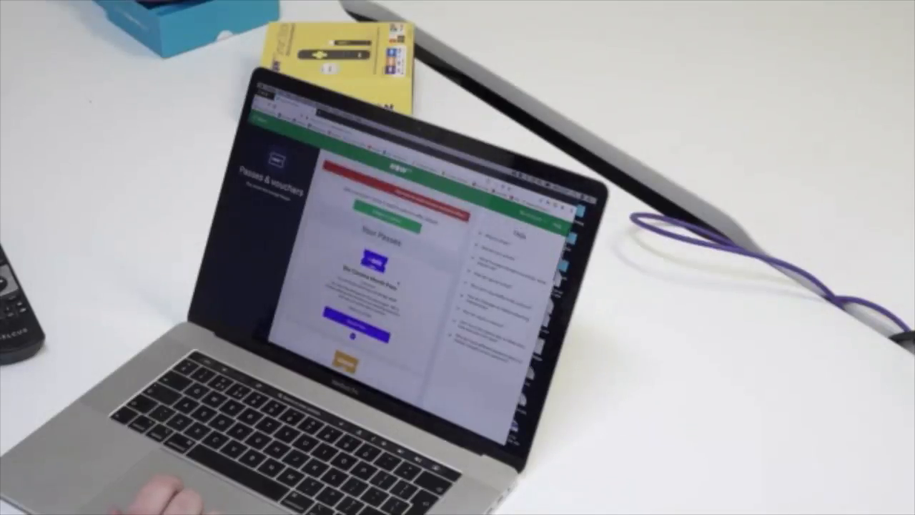
{"action": "scroll", "coordinate": [386, 271], "scroll_direction": "down", "scroll_amount": 3}
{"action": "scroll", "coordinate": [386, 271], "scroll_direction": "down", "scroll_amount": 2}
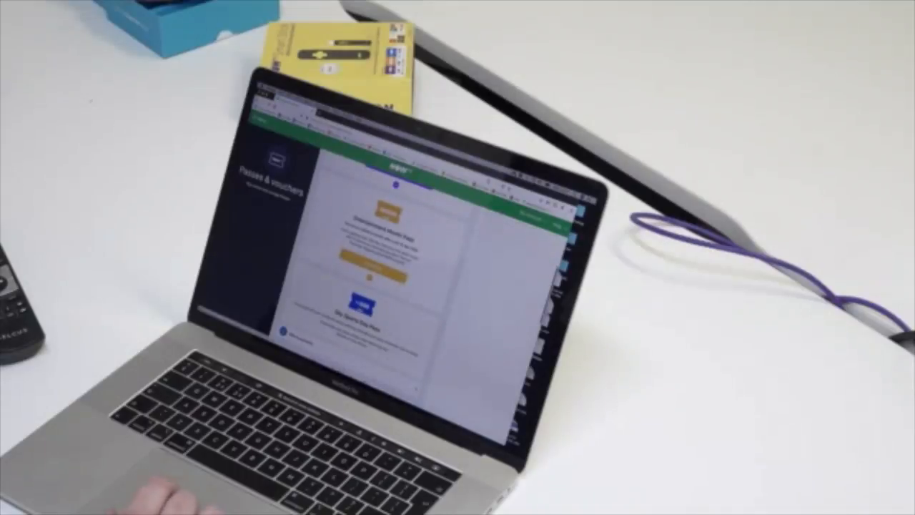
{"action": "left_click", "coordinate": [373, 270]}
{"action": "scroll", "coordinate": [385, 272], "scroll_direction": "down", "scroll_amount": 2}
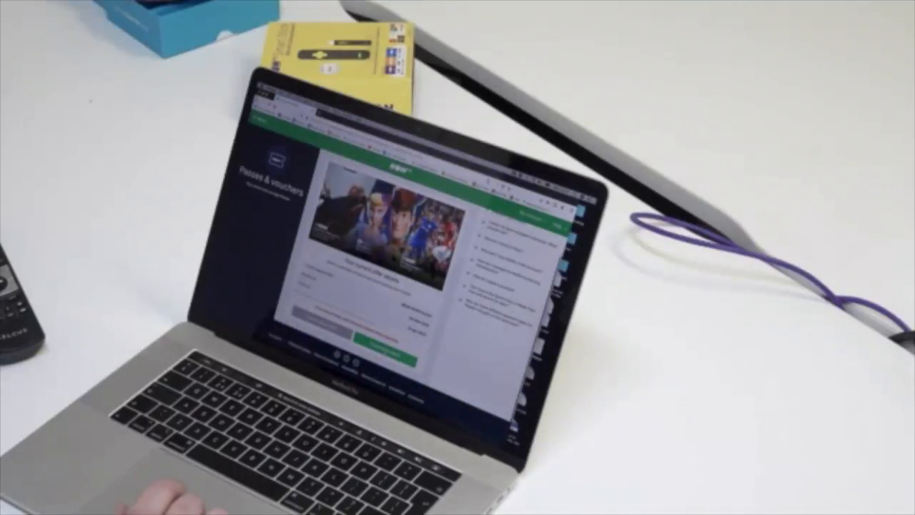
{"action": "left_click", "coordinate": [386, 347]}
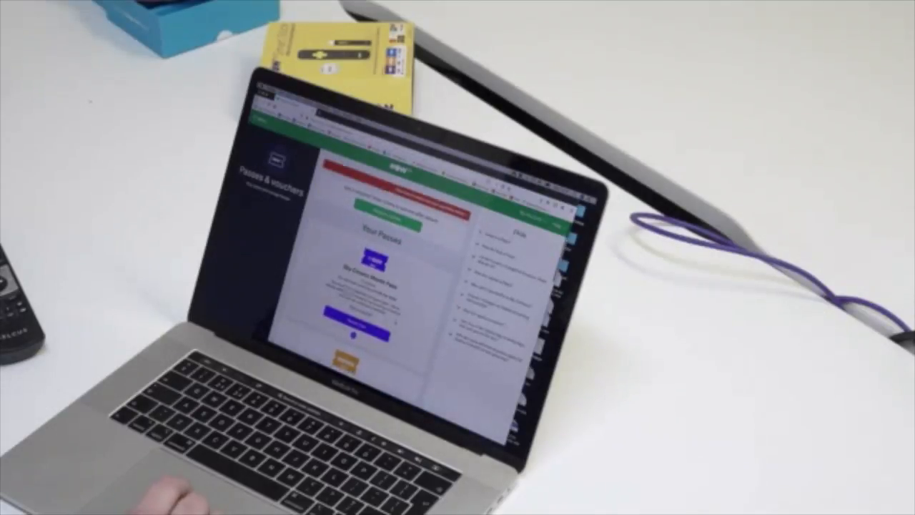
{"action": "scroll", "coordinate": [379, 272], "scroll_direction": "down", "scroll_amount": 3}
{"action": "scroll", "coordinate": [379, 272], "scroll_direction": "down", "scroll_amount": 3}
{"action": "scroll", "coordinate": [379, 272], "scroll_direction": "down", "scroll_amount": 3}
{"action": "scroll", "coordinate": [379, 272], "scroll_direction": "down", "scroll_amount": 3}
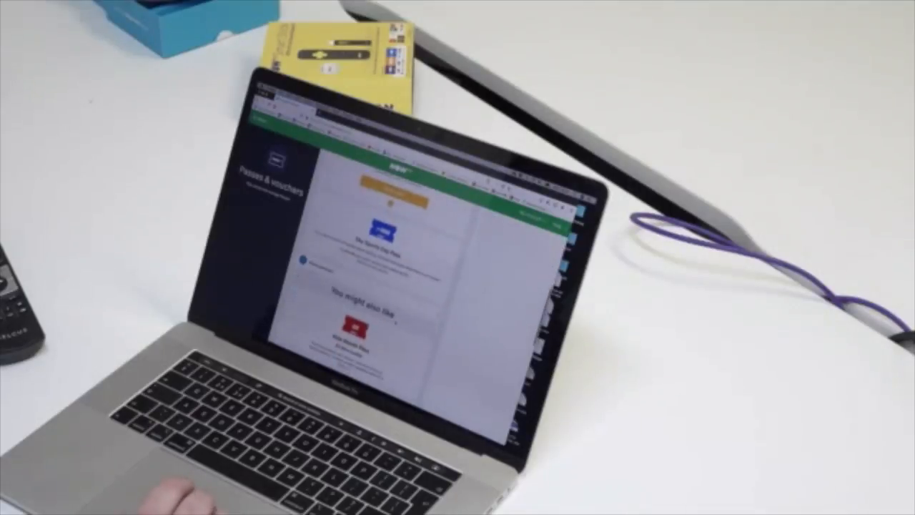
{"action": "scroll", "coordinate": [379, 272], "scroll_direction": "down", "scroll_amount": 3}
{"action": "scroll", "coordinate": [379, 272], "scroll_direction": "down", "scroll_amount": 3}
{"action": "scroll", "coordinate": [378, 272], "scroll_direction": "down", "scroll_amount": 3}
{"action": "scroll", "coordinate": [379, 272], "scroll_direction": "down", "scroll_amount": 3}
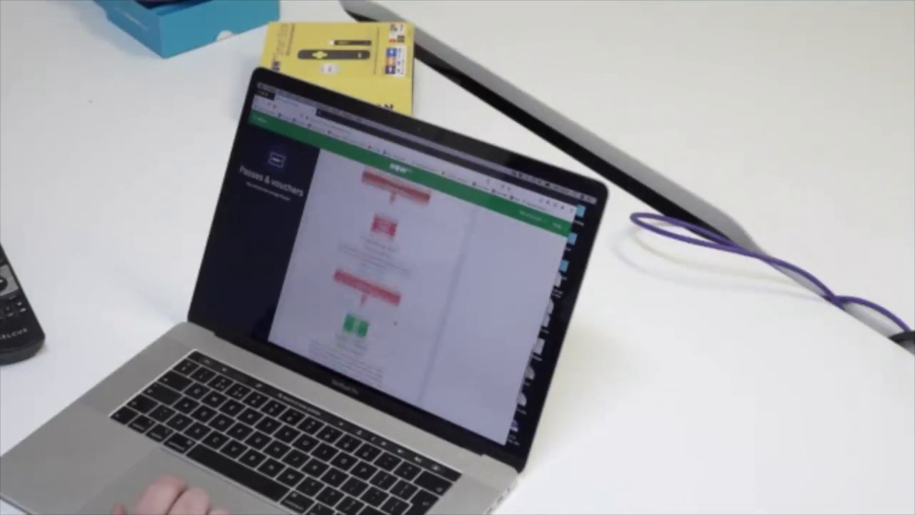
{"action": "scroll", "coordinate": [379, 271], "scroll_direction": "down", "scroll_amount": 3}
{"action": "scroll", "coordinate": [378, 271], "scroll_direction": "down", "scroll_amount": 3}
{"action": "scroll", "coordinate": [400, 272], "scroll_direction": "up", "scroll_amount": 10}
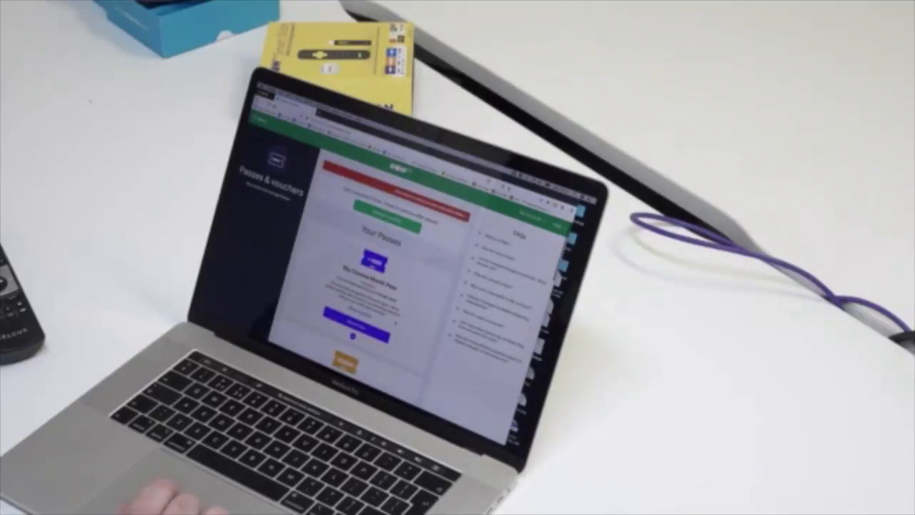
{"action": "scroll", "coordinate": [379, 272], "scroll_direction": "down", "scroll_amount": 3}
{"action": "scroll", "coordinate": [379, 271], "scroll_direction": "down", "scroll_amount": 2}
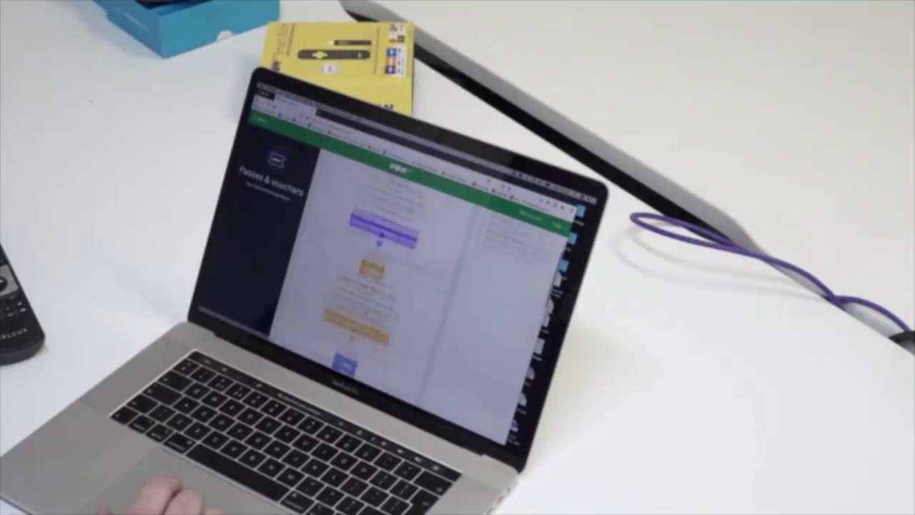
{"action": "scroll", "coordinate": [378, 272], "scroll_direction": "down", "scroll_amount": 2}
{"action": "scroll", "coordinate": [379, 271], "scroll_direction": "down", "scroll_amount": 2}
{"action": "scroll", "coordinate": [379, 271], "scroll_direction": "down", "scroll_amount": 2}
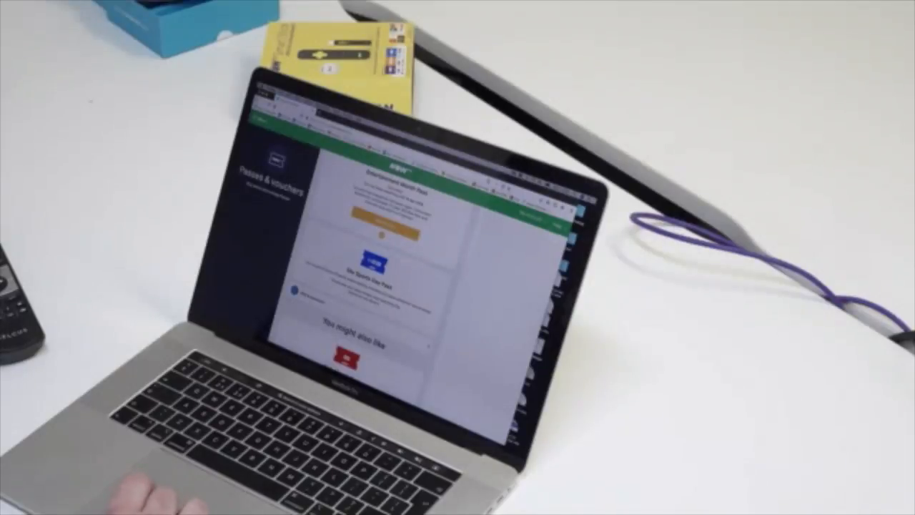
{"action": "scroll", "coordinate": [371, 272], "scroll_direction": "up", "scroll_amount": 3}
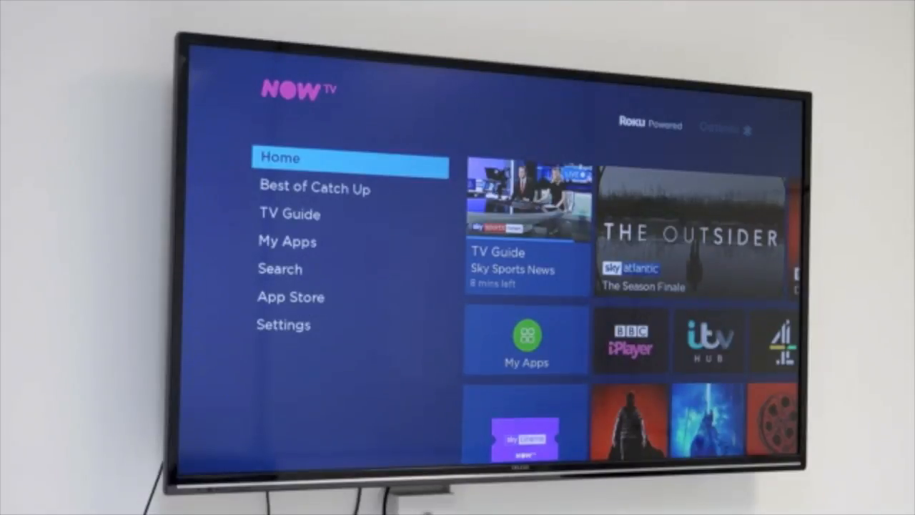
Move from the home menu into the My Apps grid and highlight the YouTube app.
{"action": "key", "text": "Down"}
{"action": "key", "text": "Down"}
{"action": "key", "text": "Down"}
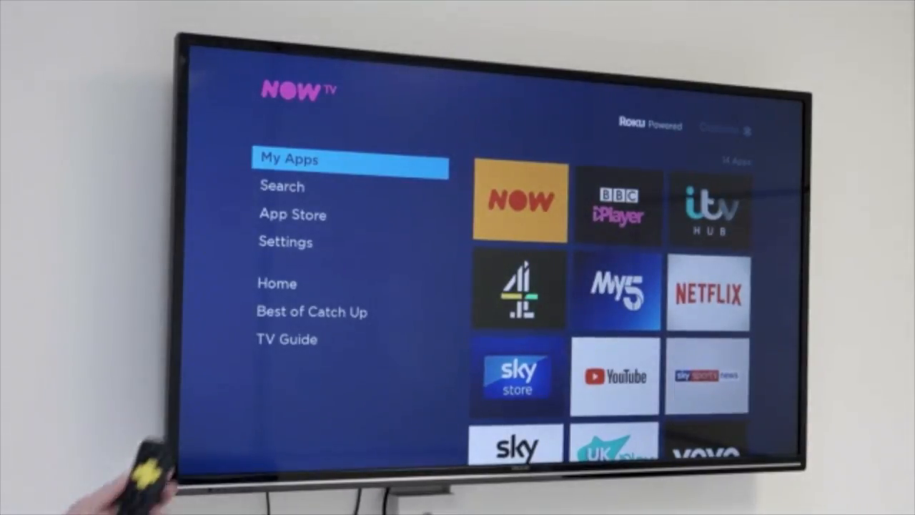
{"action": "key", "text": "Up"}
{"action": "key", "text": "Up"}
{"action": "key", "text": "Up"}
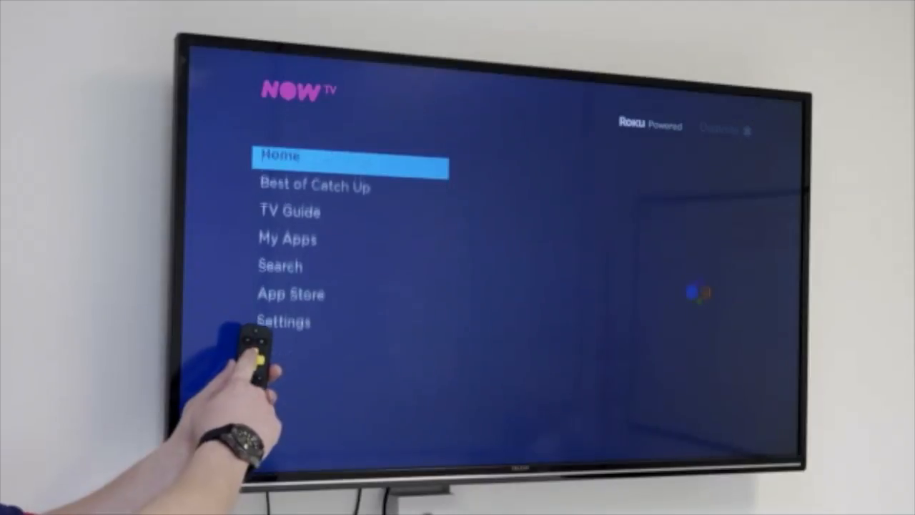
{"action": "key", "text": "Down"}
{"action": "key", "text": "Down"}
{"action": "key", "text": "Down"}
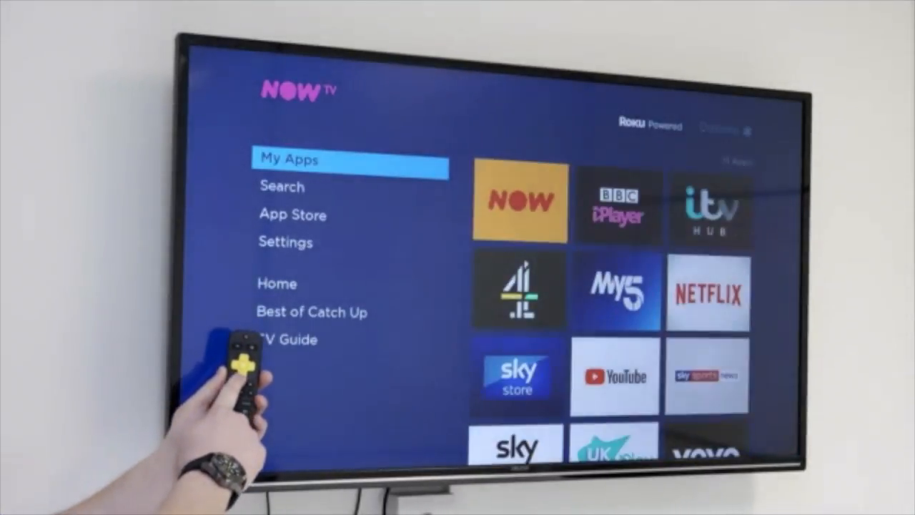
{"action": "key", "text": "Right"}
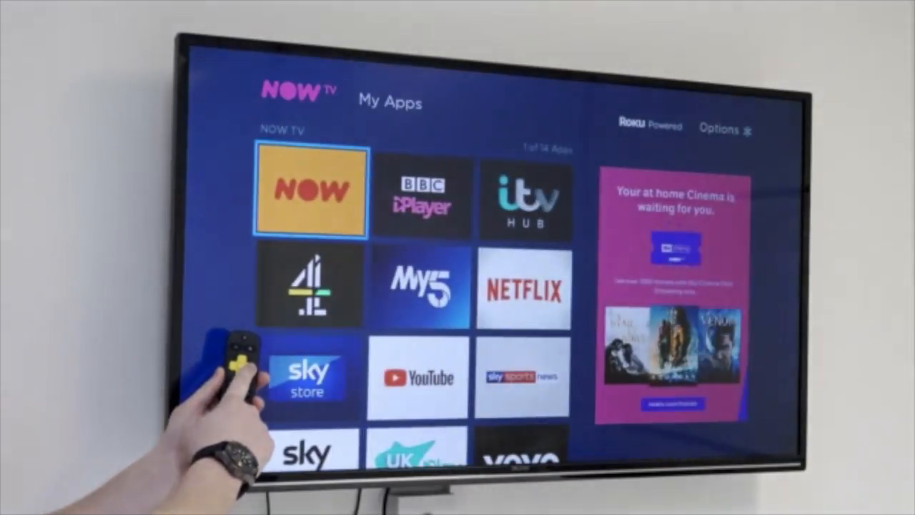
{"action": "key", "text": "Right"}
{"action": "key", "text": "Down"}
{"action": "key", "text": "Down"}
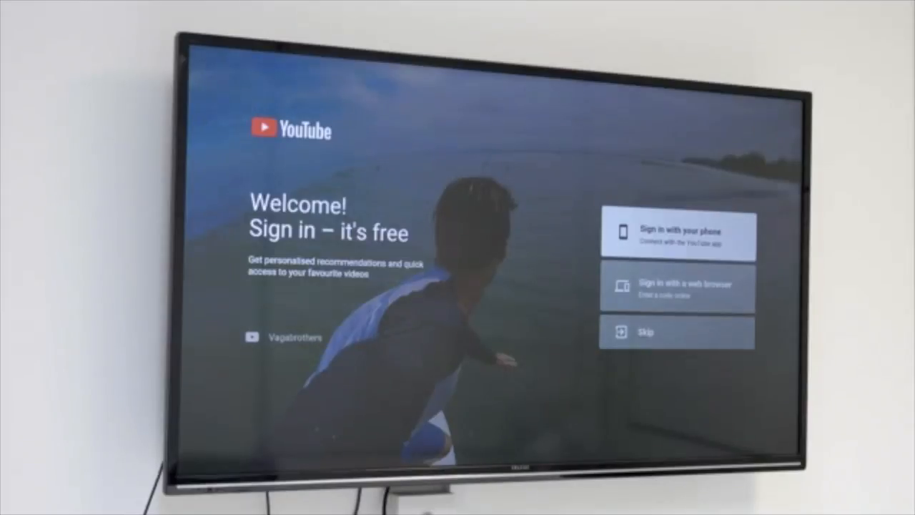
Choose Skip on YouTube's welcome screen to reach the home feed unsigned.
{"action": "key", "text": "Down"}
{"action": "key", "text": "Down"}
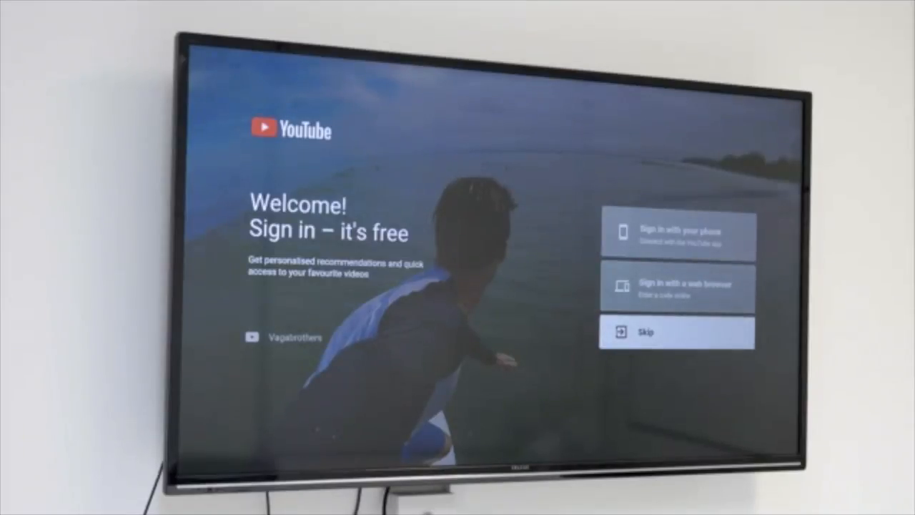
{"action": "key", "text": "Return"}
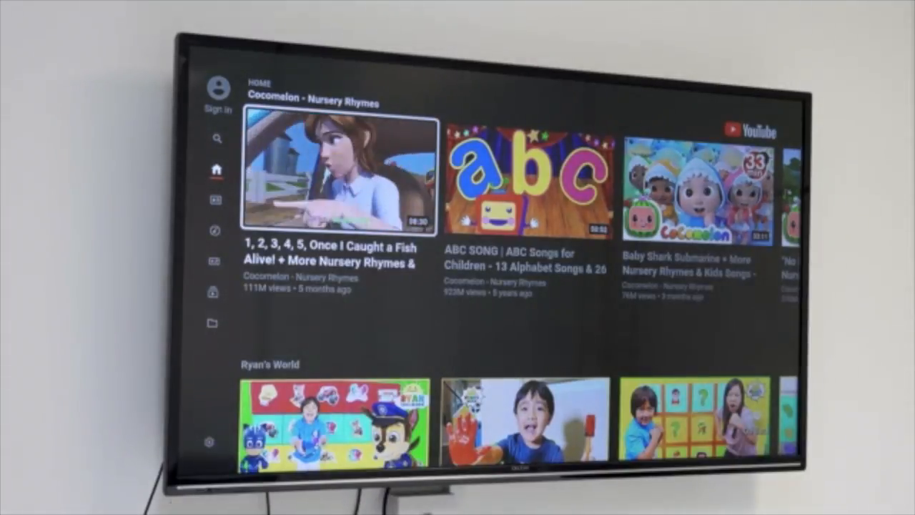
Go to YouTube search and enter 'sewi' on the on-screen keyboard.
{"action": "key", "text": "Left"}
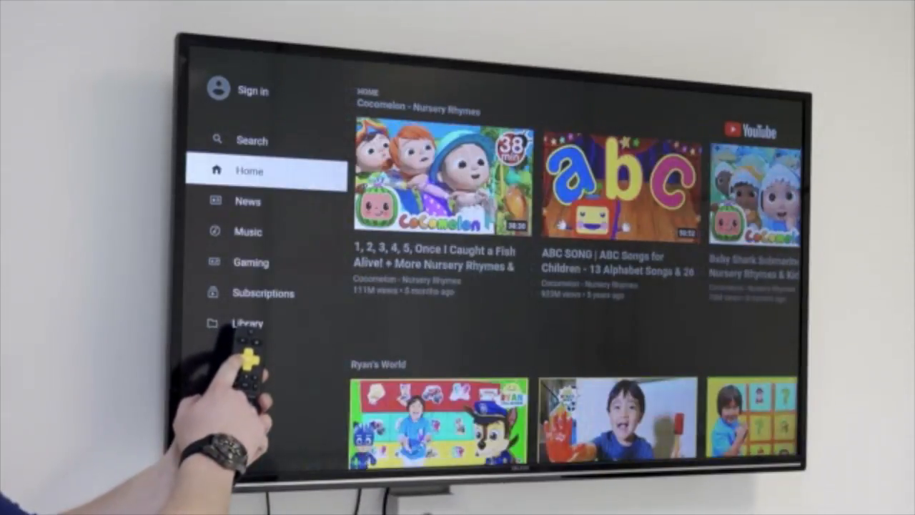
{"action": "key", "text": "Up"}
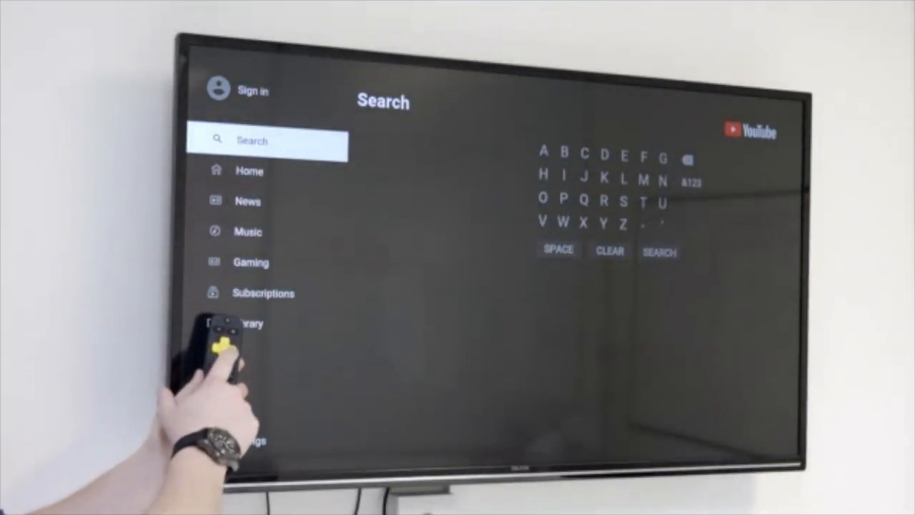
{"action": "key", "text": "Right"}
{"action": "key", "text": "Right"}
{"action": "key", "text": "Right"}
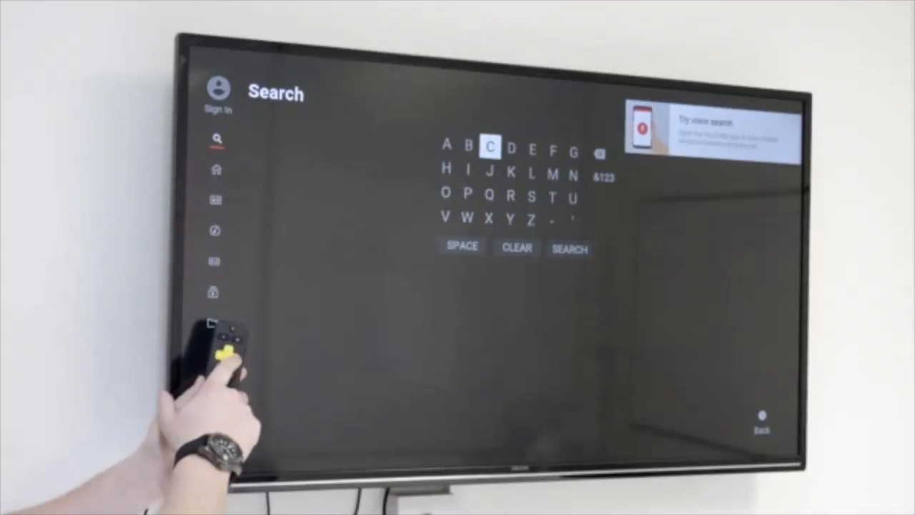
{"action": "key", "text": "Right"}
{"action": "key", "text": "Right"}
{"action": "key", "text": "Down"}
{"action": "key", "text": "Down"}
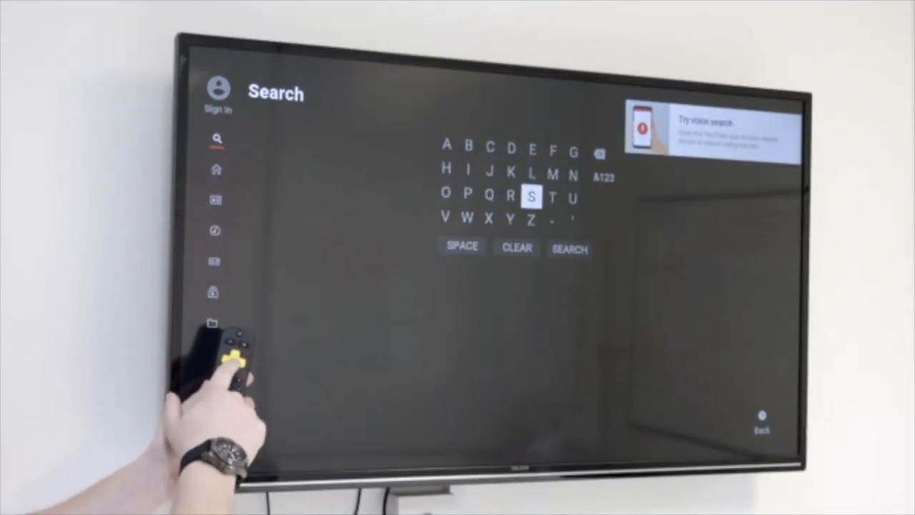
{"action": "key", "text": "Return"}
{"action": "key", "text": "Up"}
{"action": "key", "text": "Up"}
{"action": "key", "text": "Left"}
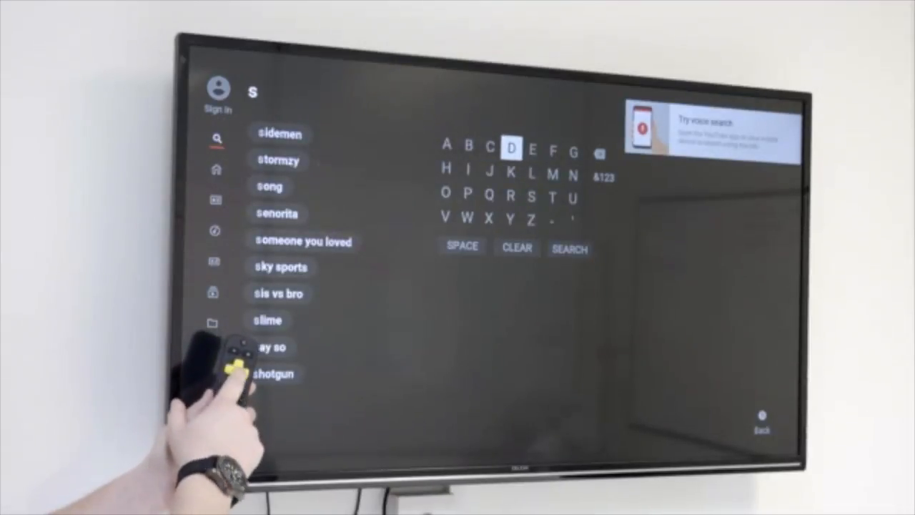
{"action": "key", "text": "Right"}
{"action": "key", "text": "Return"}
{"action": "key", "text": "Down"}
{"action": "key", "text": "Down"}
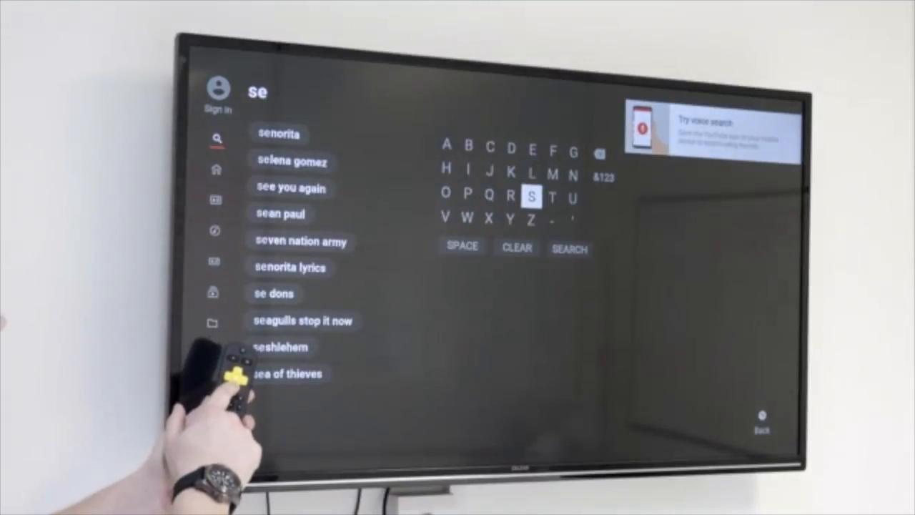
{"action": "key", "text": "Down"}
{"action": "key", "text": "Left"}
{"action": "key", "text": "Left"}
{"action": "key", "text": "Left"}
{"action": "key", "text": "Return"}
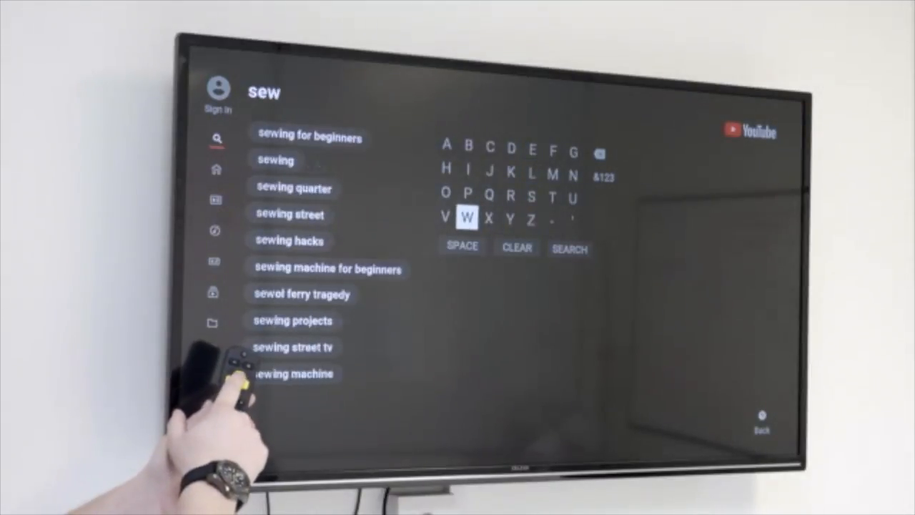
{"action": "key", "text": "Up"}
{"action": "key", "text": "Up"}
{"action": "key", "text": "Return"}
Finish the word 'sewing', correcting a mistaken letter and skipping the trailing space.
{"action": "key", "text": "Right"}
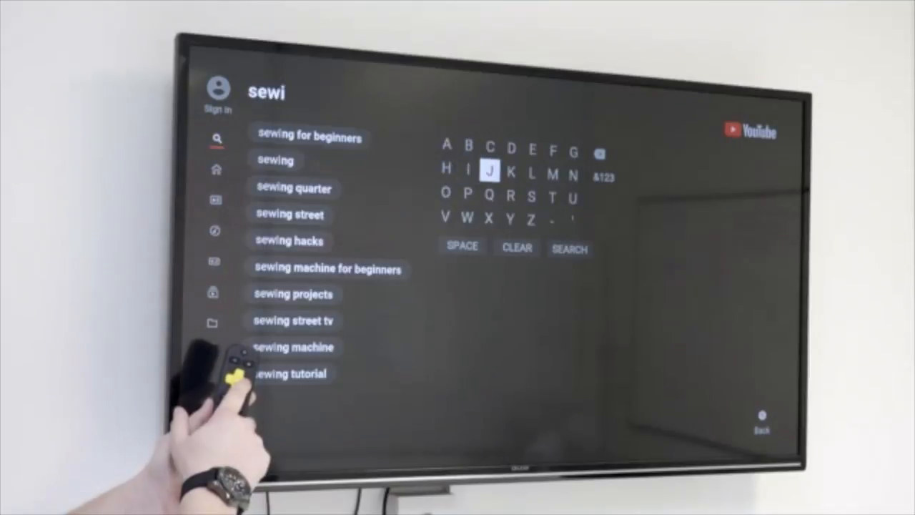
{"action": "key", "text": "Right"}
{"action": "key", "text": "Right"}
{"action": "key", "text": "Right"}
{"action": "key", "text": "Right"}
{"action": "key", "text": "Up"}
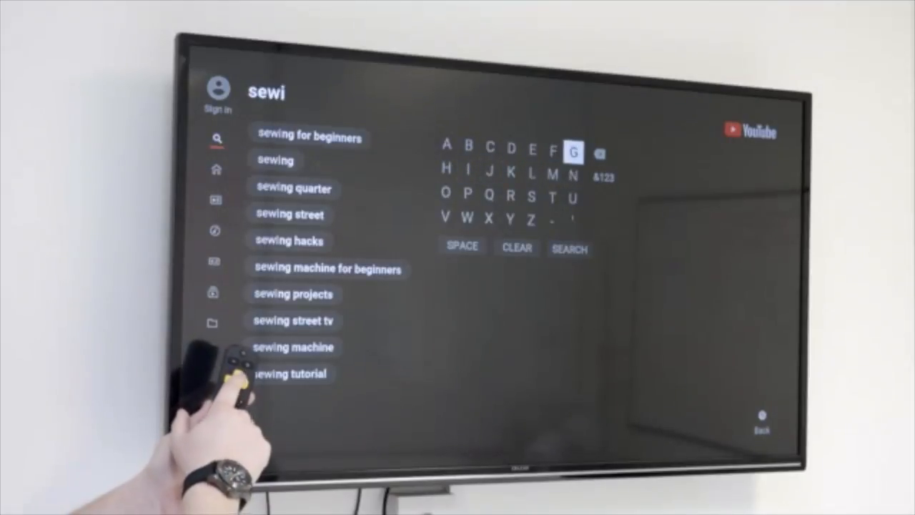
{"action": "key", "text": "Return"}
{"action": "key", "text": "Right"}
{"action": "key", "text": "Return"}
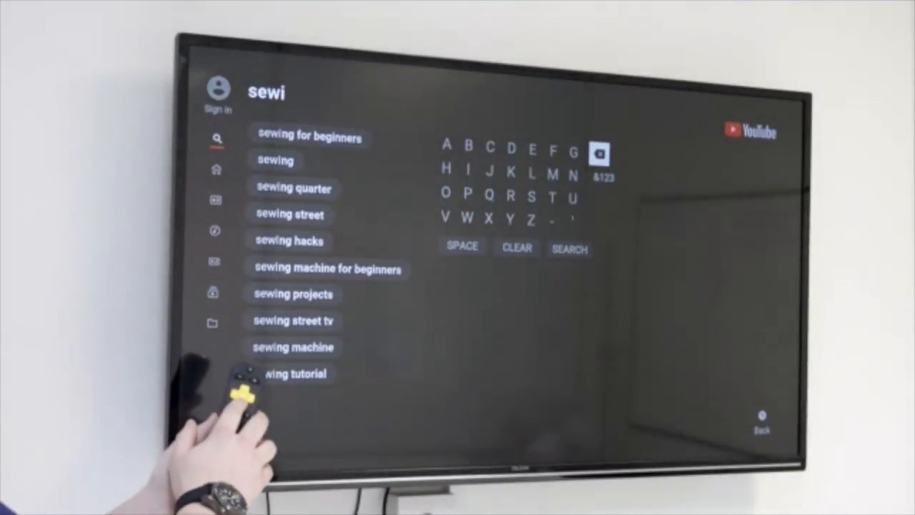
{"action": "key", "text": "Down"}
{"action": "key", "text": "Left"}
{"action": "key", "text": "Return"}
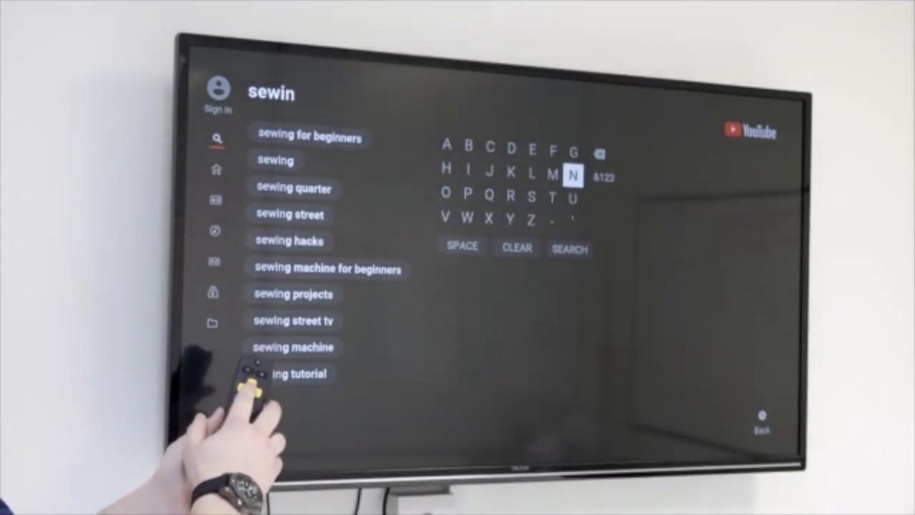
{"action": "key", "text": "Up"}
{"action": "key", "text": "Return"}
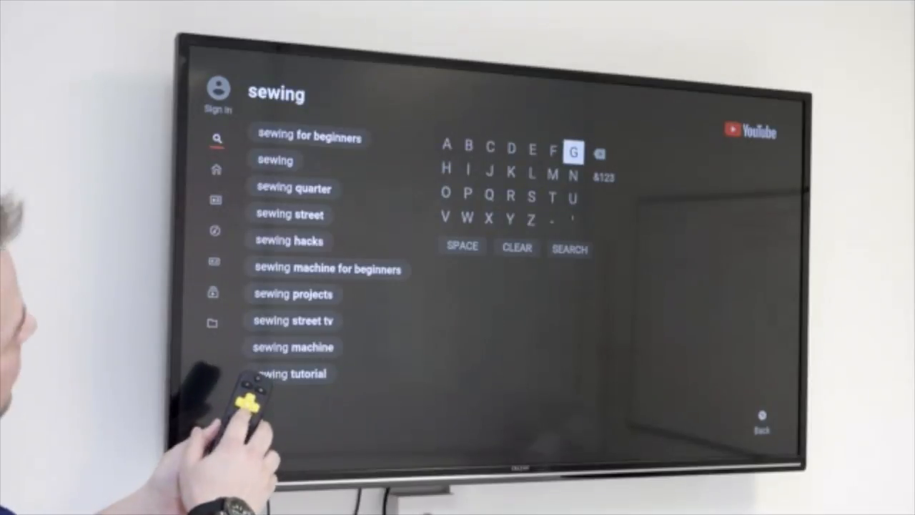
{"action": "key", "text": "Down"}
{"action": "key", "text": "Down"}
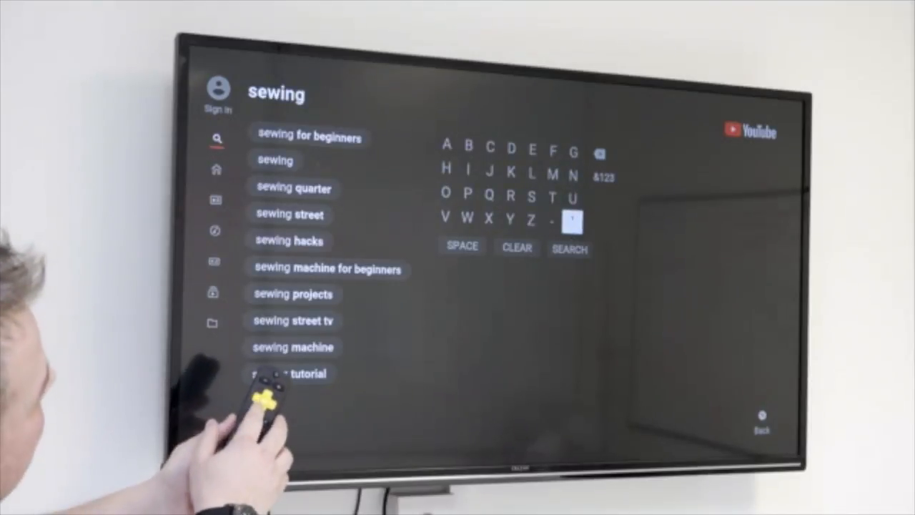
{"action": "key", "text": "Down"}
{"action": "key", "text": "Up"}
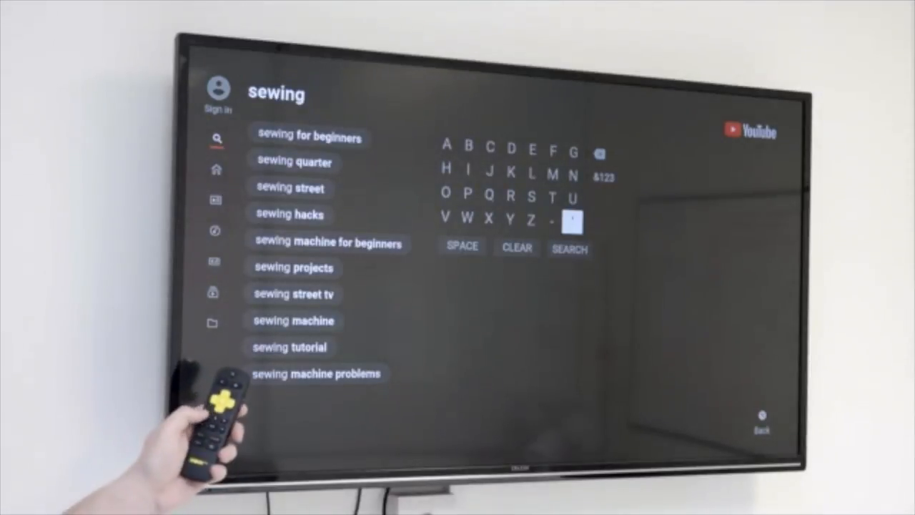
Pick the suggested search 'sewing street' and run it.
{"action": "key", "text": "Left"}
{"action": "key", "text": "Left"}
{"action": "key", "text": "Left"}
{"action": "key", "text": "Left"}
{"action": "key", "text": "Left"}
{"action": "key", "text": "Left"}
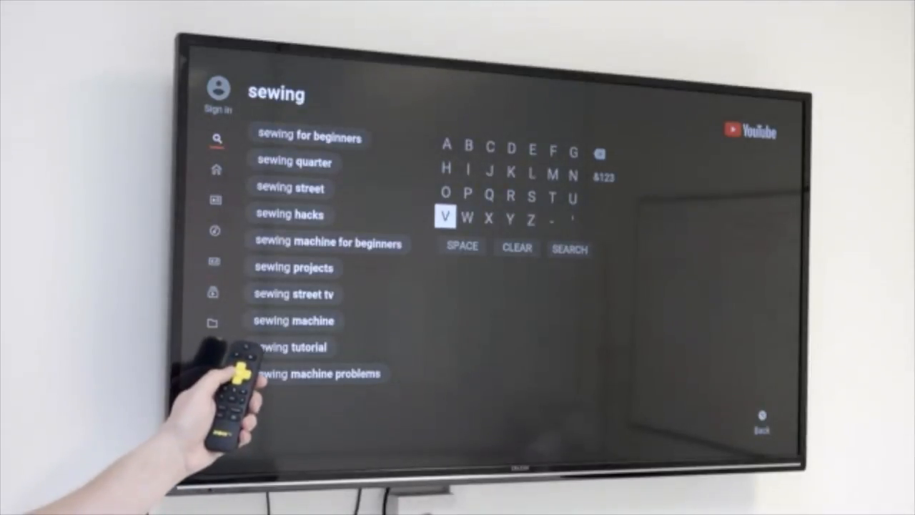
{"action": "key", "text": "Left"}
{"action": "key", "text": "Down"}
{"action": "key", "text": "Down"}
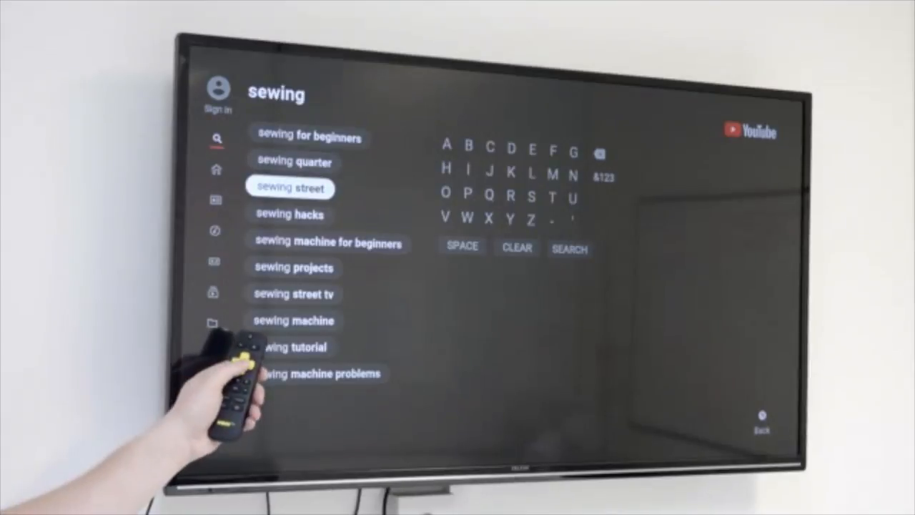
{"action": "key", "text": "Return"}
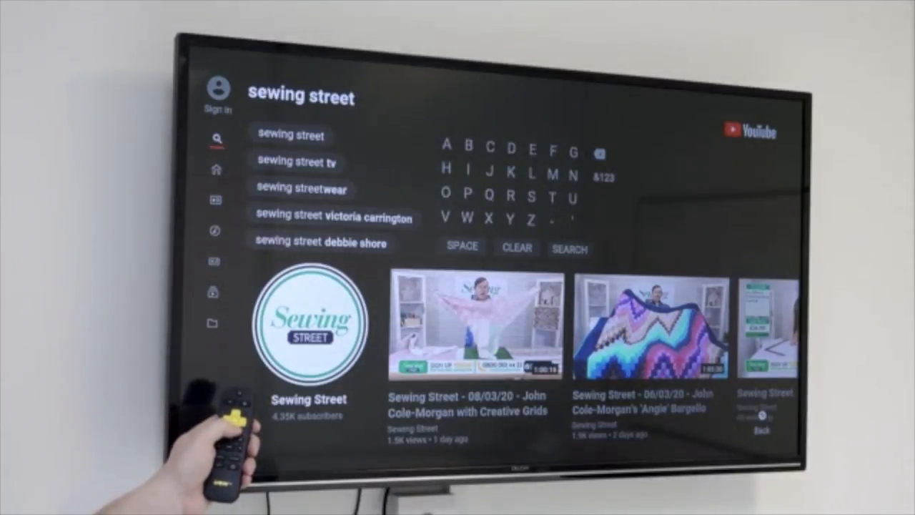
Browse along the sewing street results and settle on the newest Sewing Street show.
{"action": "key", "text": "Right"}
{"action": "key", "text": "Right"}
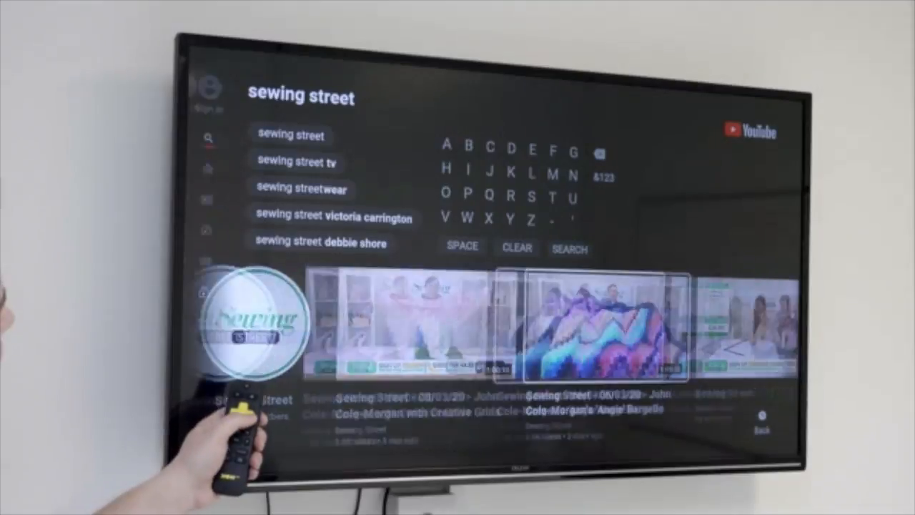
{"action": "key", "text": "Right"}
{"action": "key", "text": "Right"}
{"action": "key", "text": "Left"}
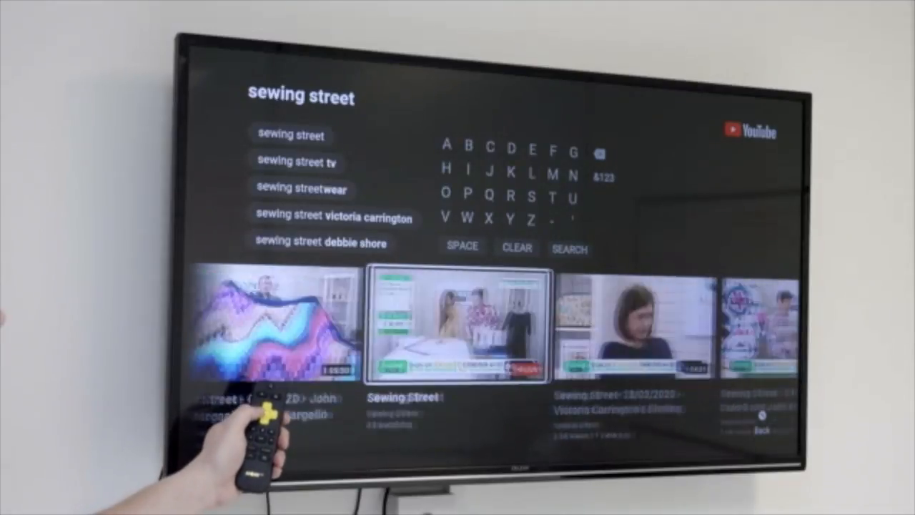
{"action": "key", "text": "Left"}
{"action": "key", "text": "Left"}
{"action": "key", "text": "Left"}
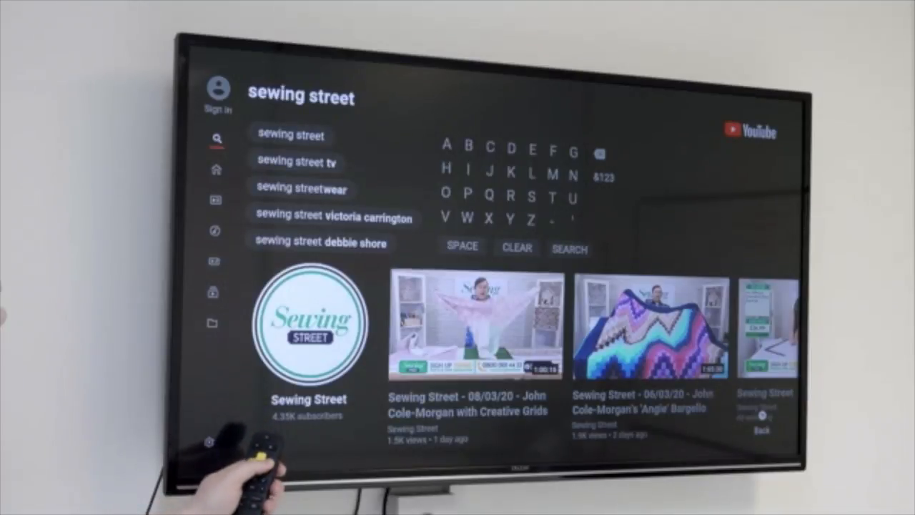
{"action": "key", "text": "Right"}
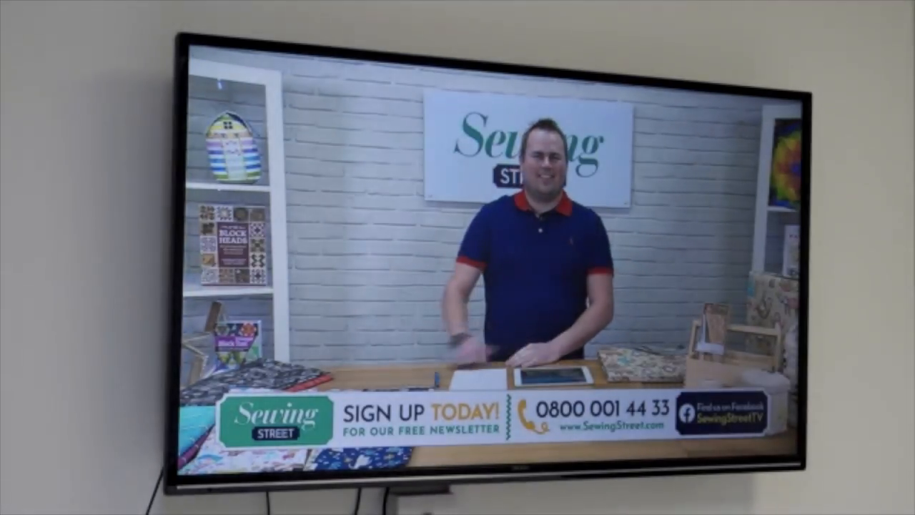
{"action": "key", "text": "Right"}
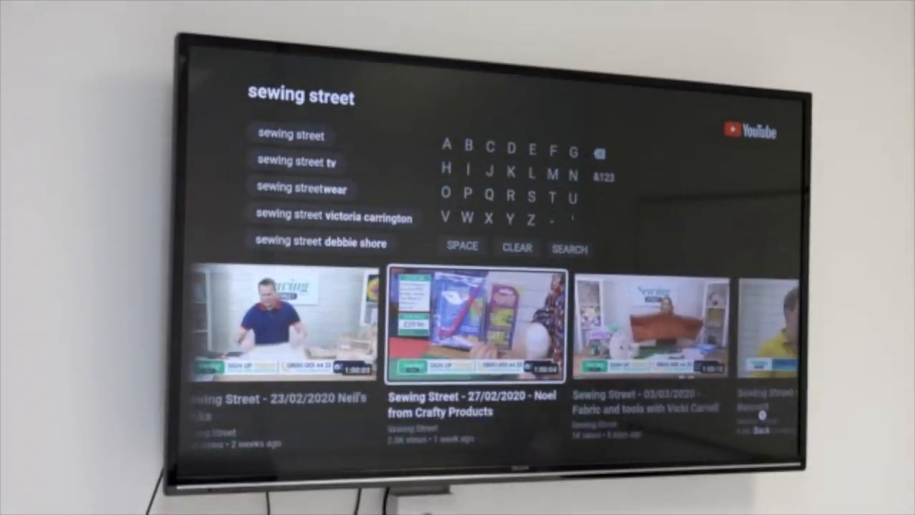
{"action": "key", "text": "Right"}
{"action": "key", "text": "Right"}
{"action": "key", "text": "Right"}
{"action": "key", "text": "Right"}
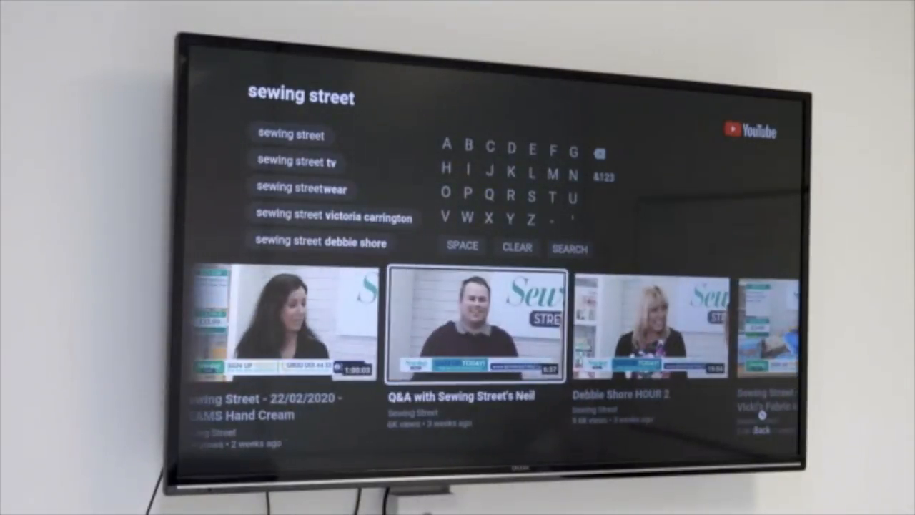
{"action": "key", "text": "Left"}
{"action": "key", "text": "Left"}
{"action": "key", "text": "Left"}
{"action": "key", "text": "Left"}
{"action": "key", "text": "Left"}
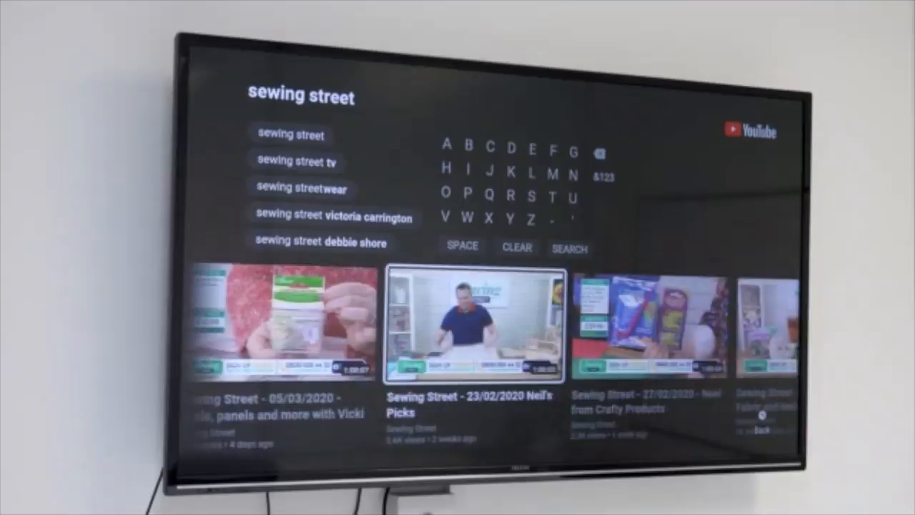
{"action": "key", "text": "Left"}
{"action": "key", "text": "Left"}
{"action": "key", "text": "Left"}
{"action": "key", "text": "Left"}
{"action": "key", "text": "Left"}
{"action": "key", "text": "Left"}
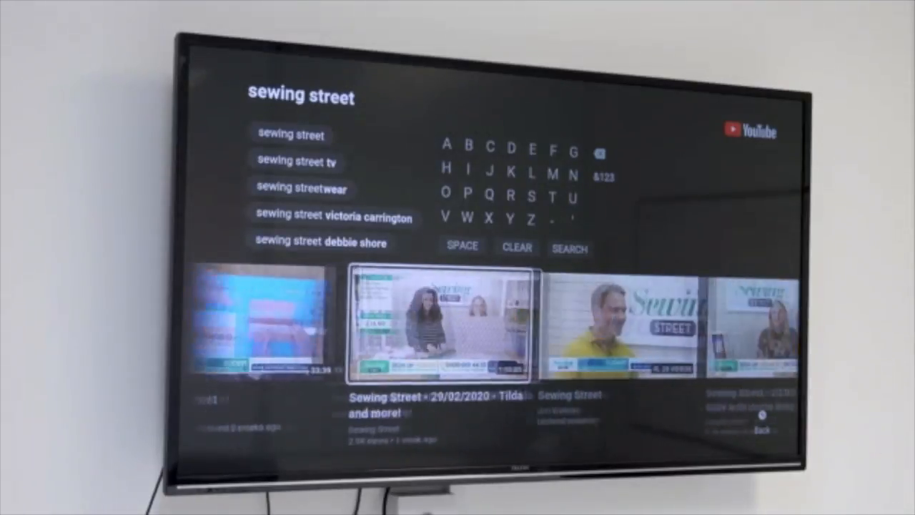
{"action": "key", "text": "Left"}
{"action": "key", "text": "Left"}
{"action": "key", "text": "Left"}
{"action": "key", "text": "Left"}
{"action": "key", "text": "Left"}
{"action": "key", "text": "Left"}
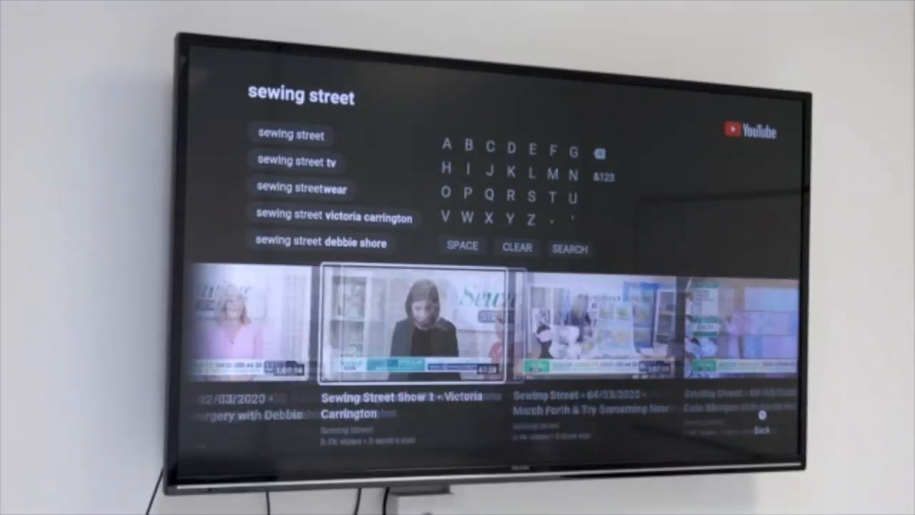
{"action": "key", "text": "Left"}
{"action": "key", "text": "Left"}
{"action": "key", "text": "Left"}
{"action": "key", "text": "Left"}
{"action": "key", "text": "Left"}
{"action": "key", "text": "Left"}
{"action": "key", "text": "Left"}
{"action": "key", "text": "Left"}
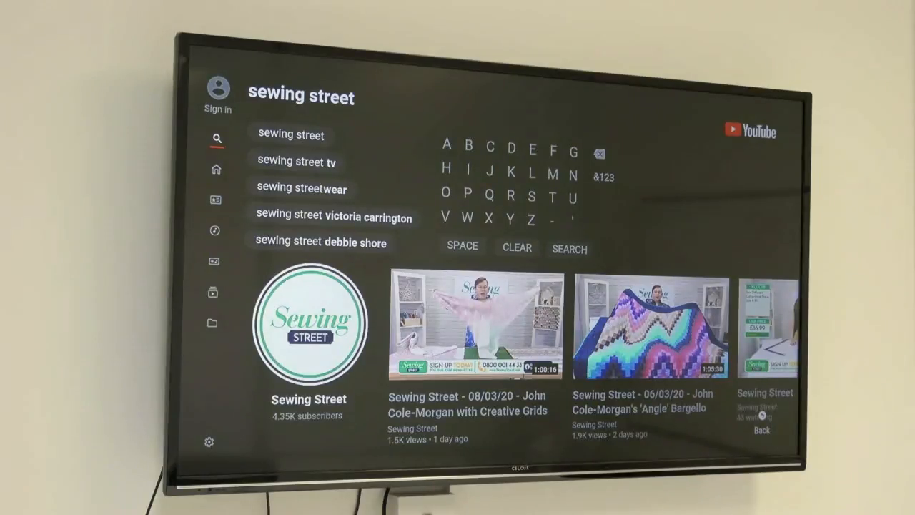
{"action": "key", "text": "Right"}
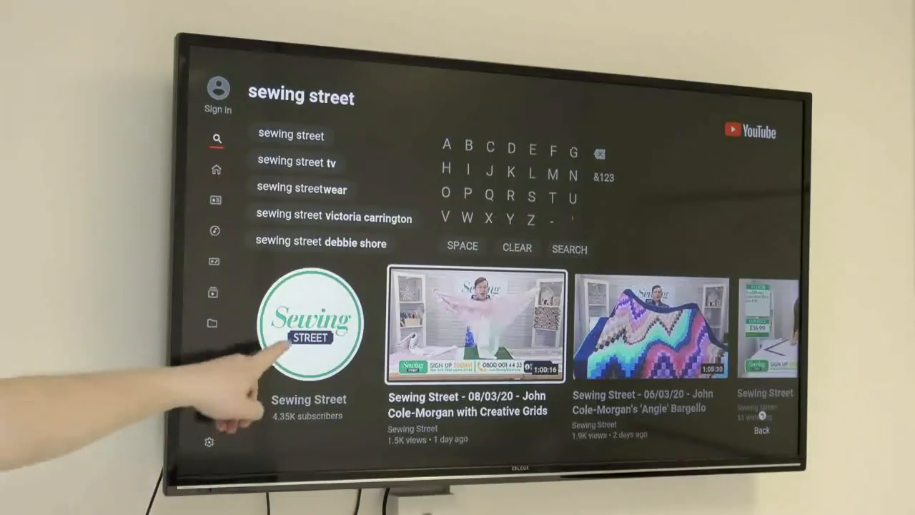
Return to the Sewing Street channel result and open its channel page.
{"action": "key", "text": "Left"}
{"action": "key", "text": "Return"}
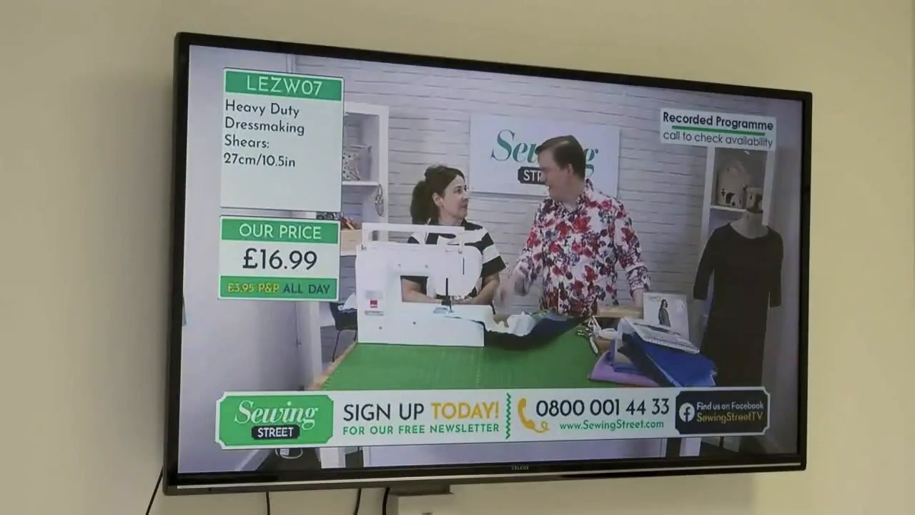
Return from the live broadcast via the search results to the Sewing Street channel page.
{"action": "key", "text": "Escape"}
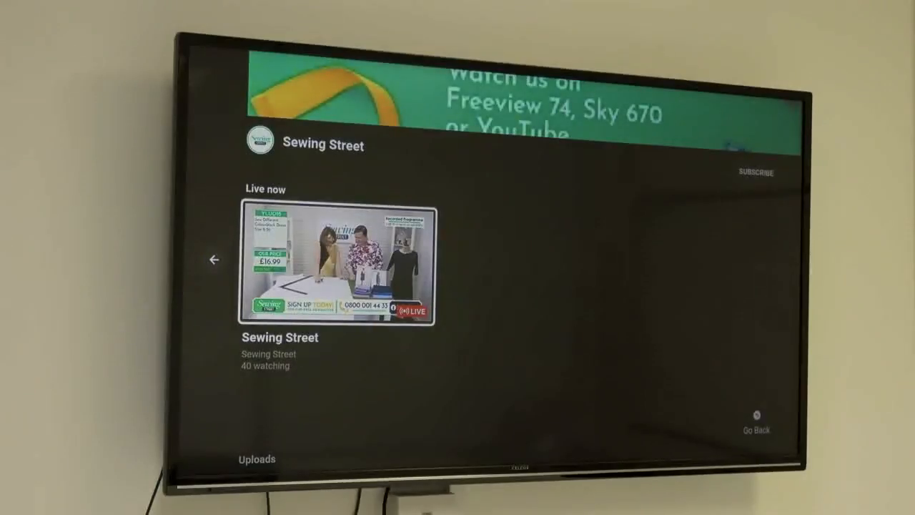
{"action": "key", "text": "Escape"}
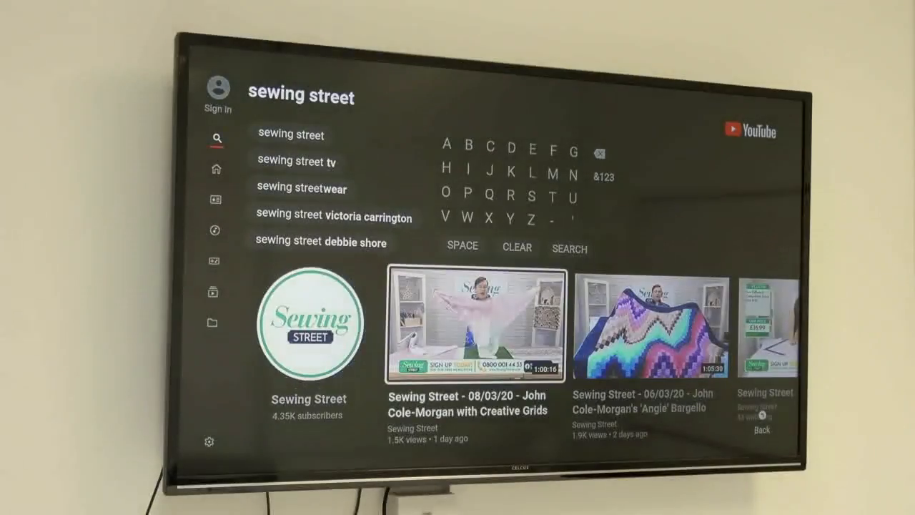
{"action": "key", "text": "Right"}
{"action": "key", "text": "Right"}
{"action": "key", "text": "Left"}
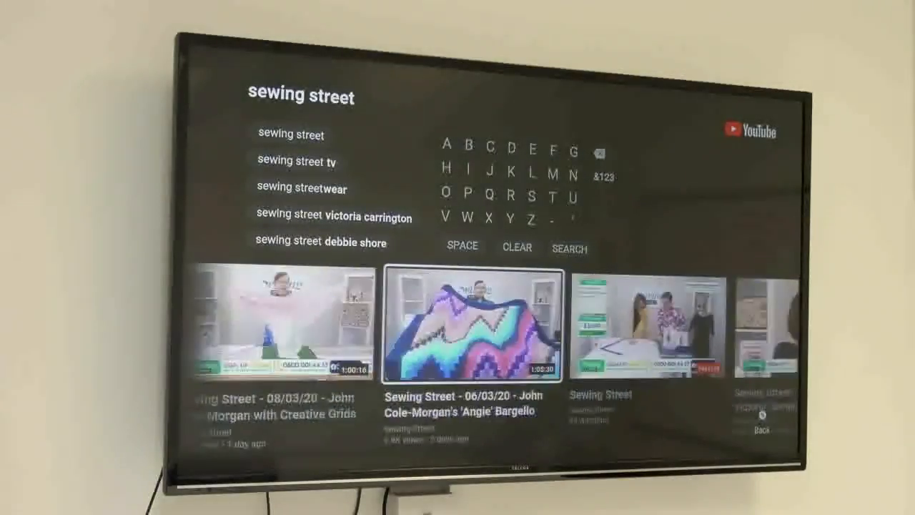
{"action": "key", "text": "Left"}
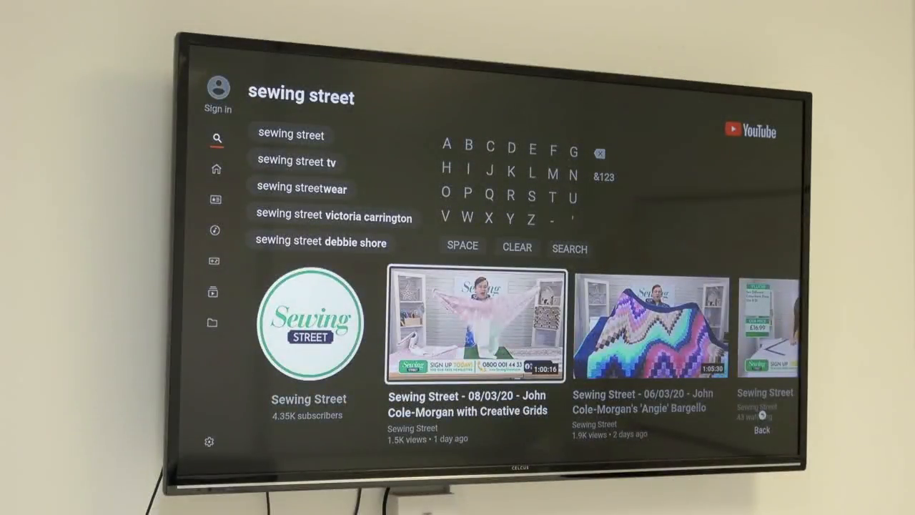
{"action": "key", "text": "Left"}
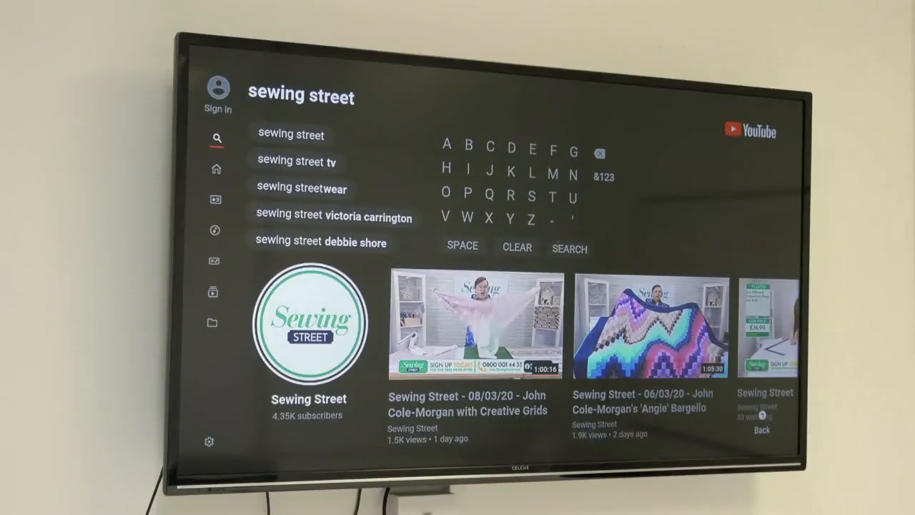
{"action": "key", "text": "Return"}
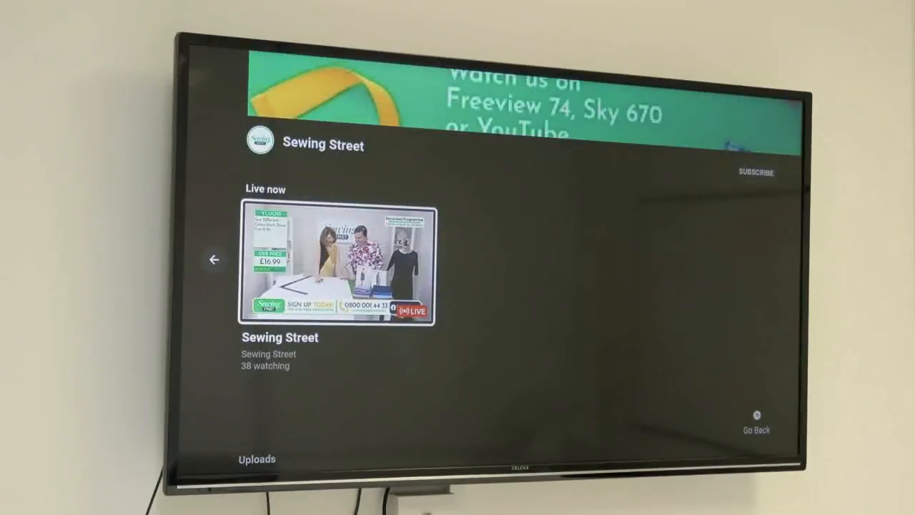